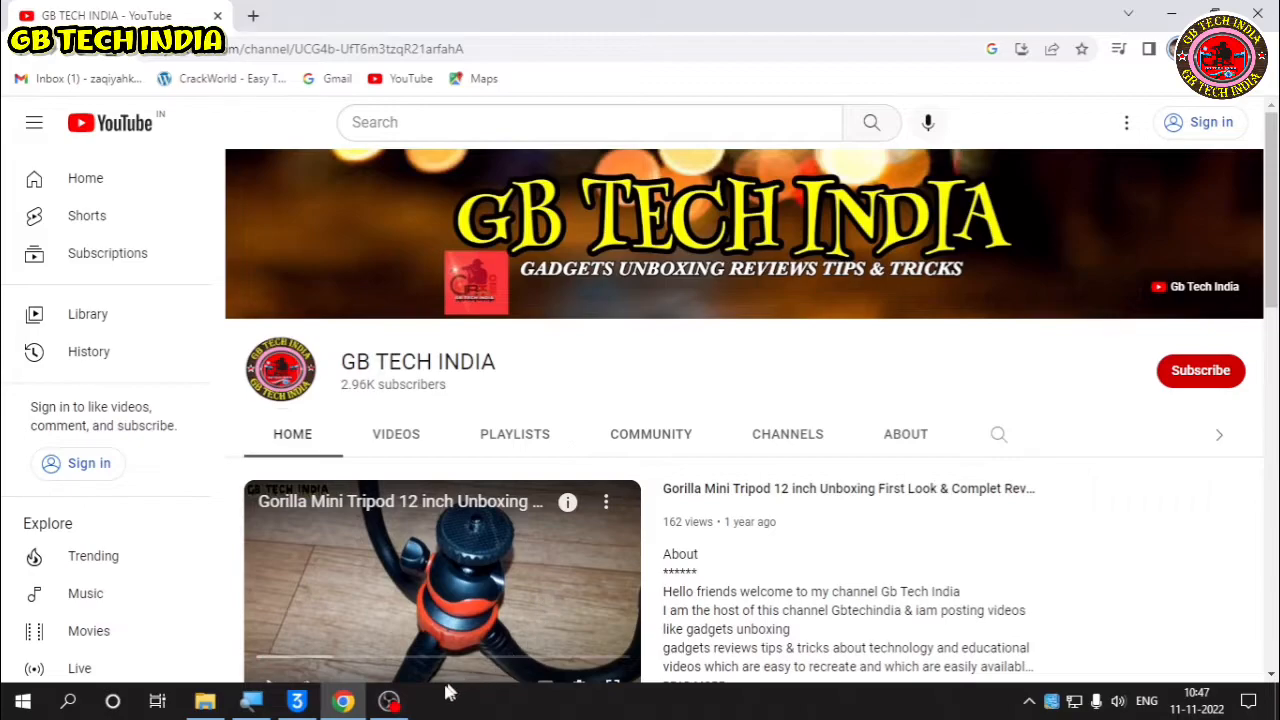
Step: Switch to OBS Studio and remove the Compressor filter from the JBL MIC audio source
click(389, 700)
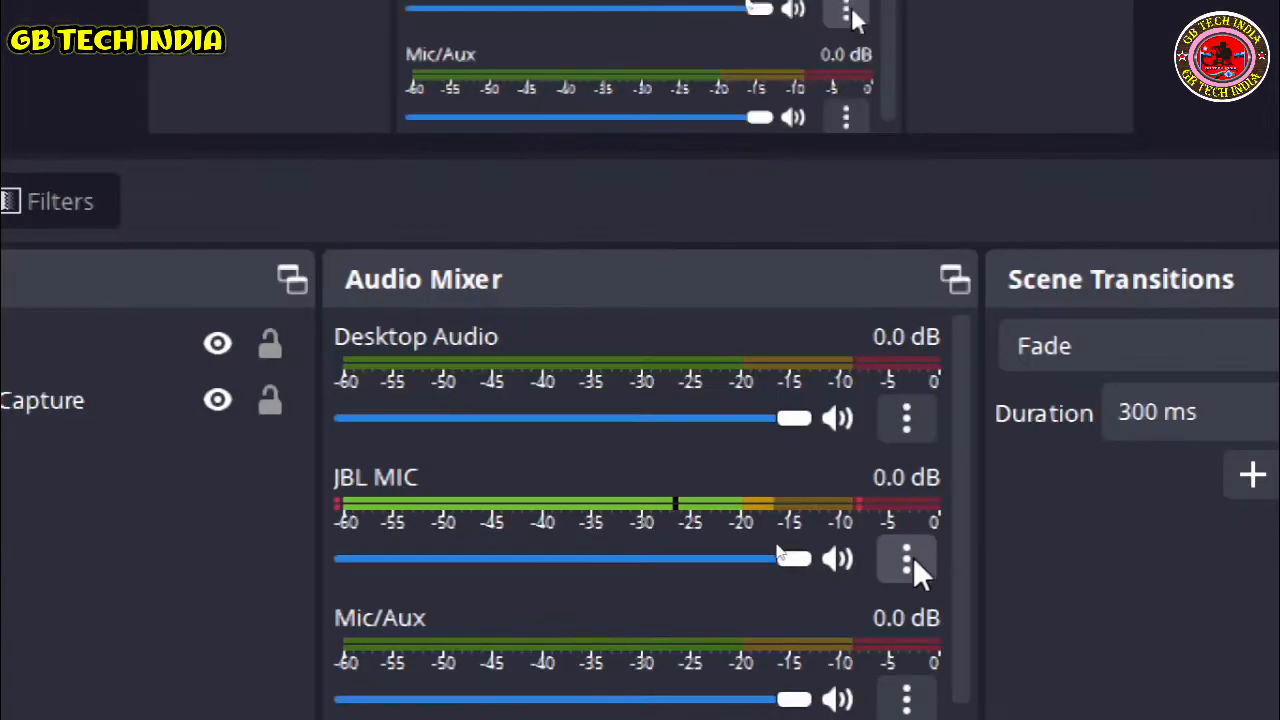
click(913, 560)
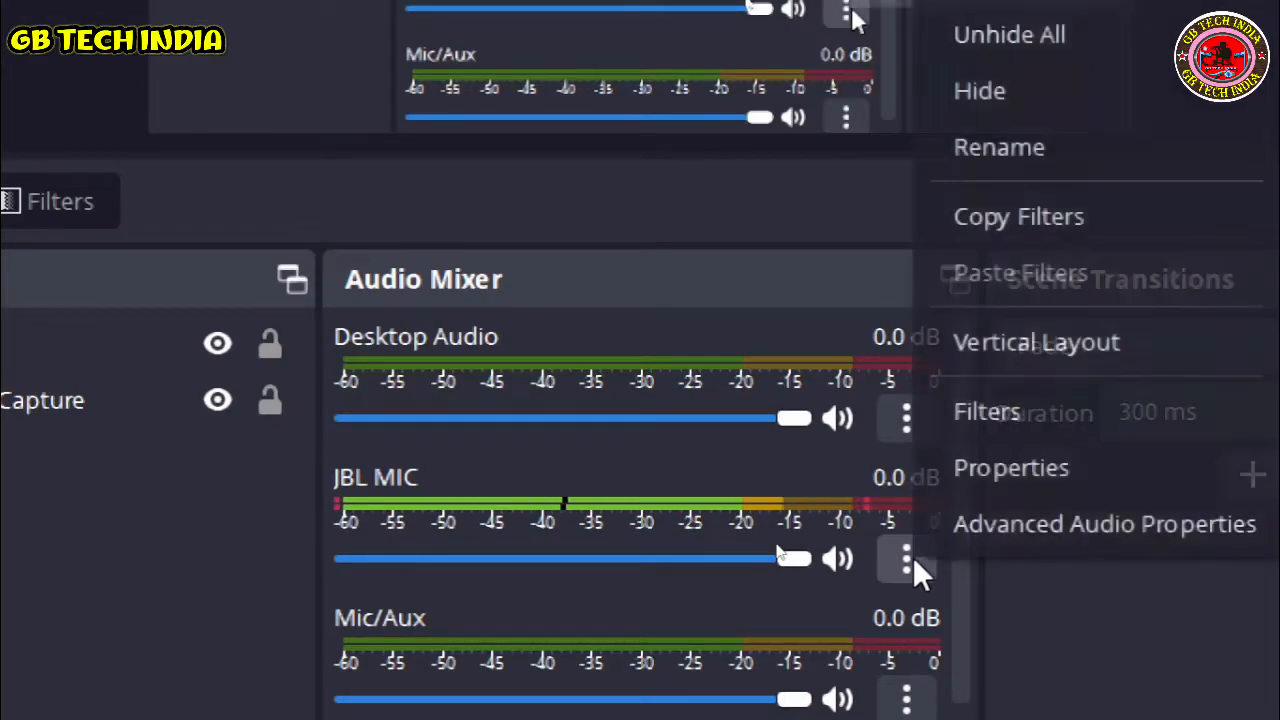
click(1045, 418)
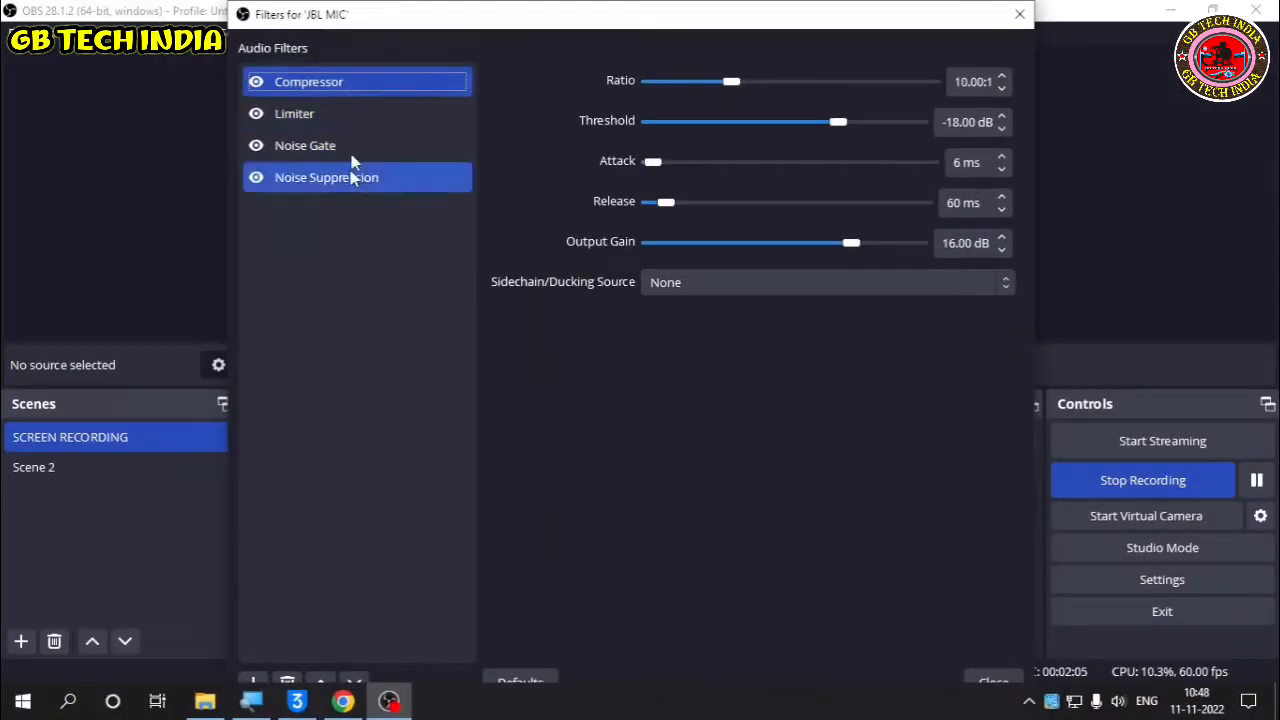
right_click(358, 88)
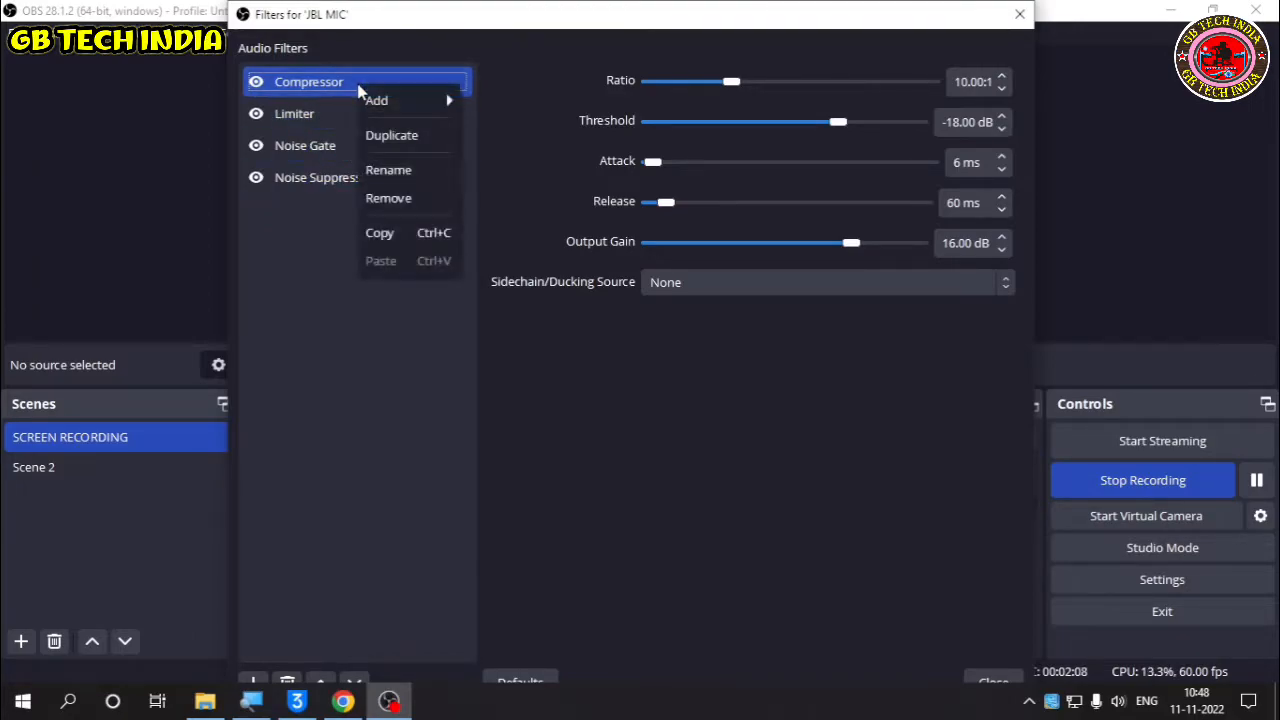
click(398, 197)
click(698, 380)
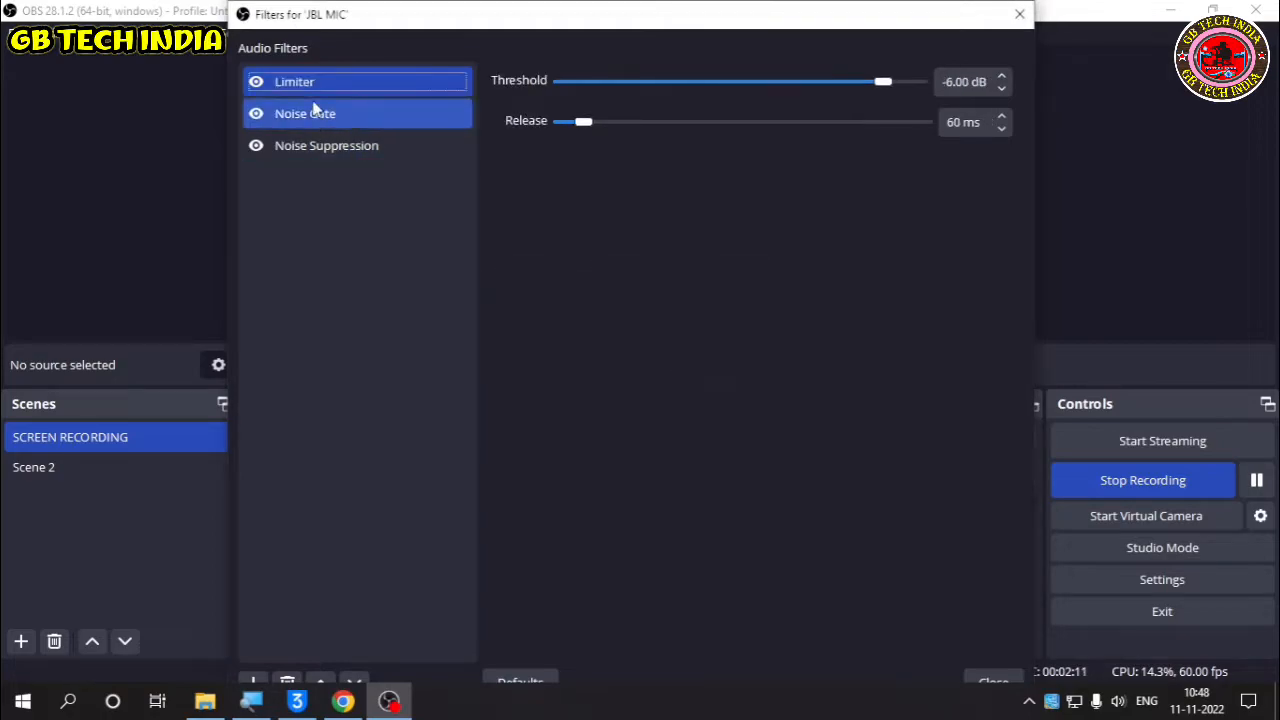
Step: Remove the remaining Limiter, Noise Gate and Noise Suppression filters from JBL MIC, and close its filters window
right_click(323, 88)
click(363, 197)
click(680, 381)
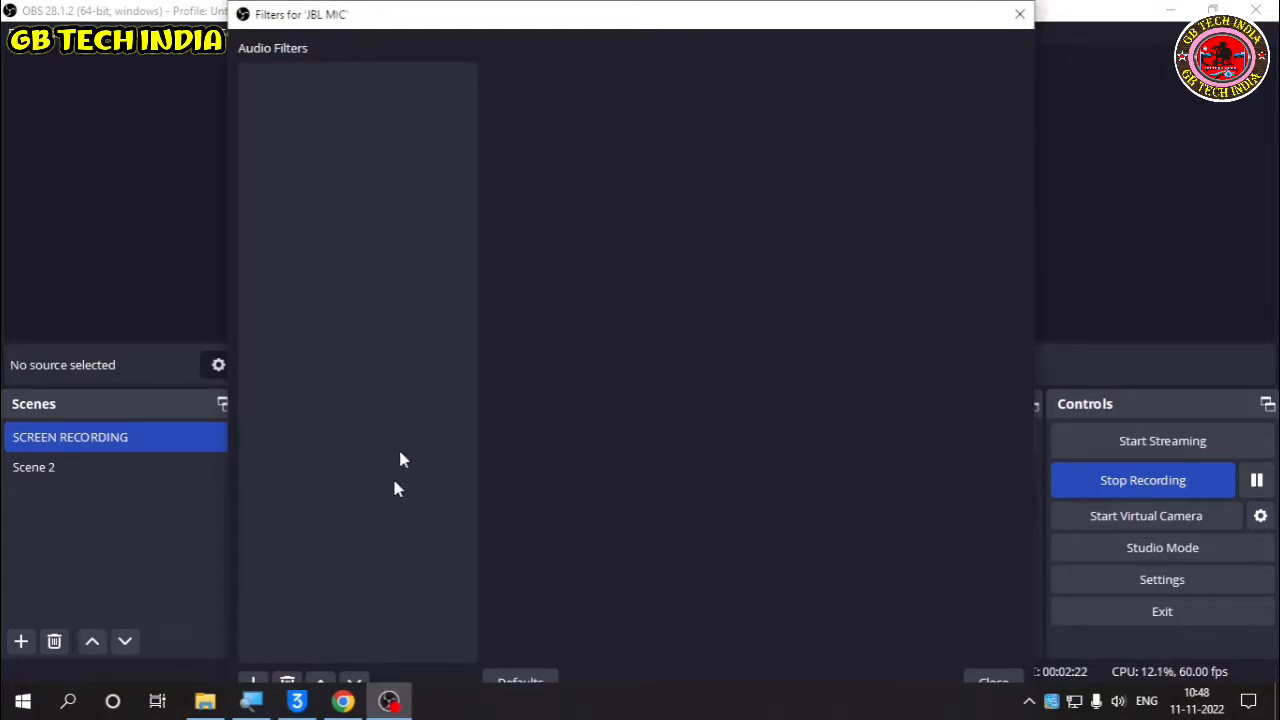
drag(463, 12, 458, 57)
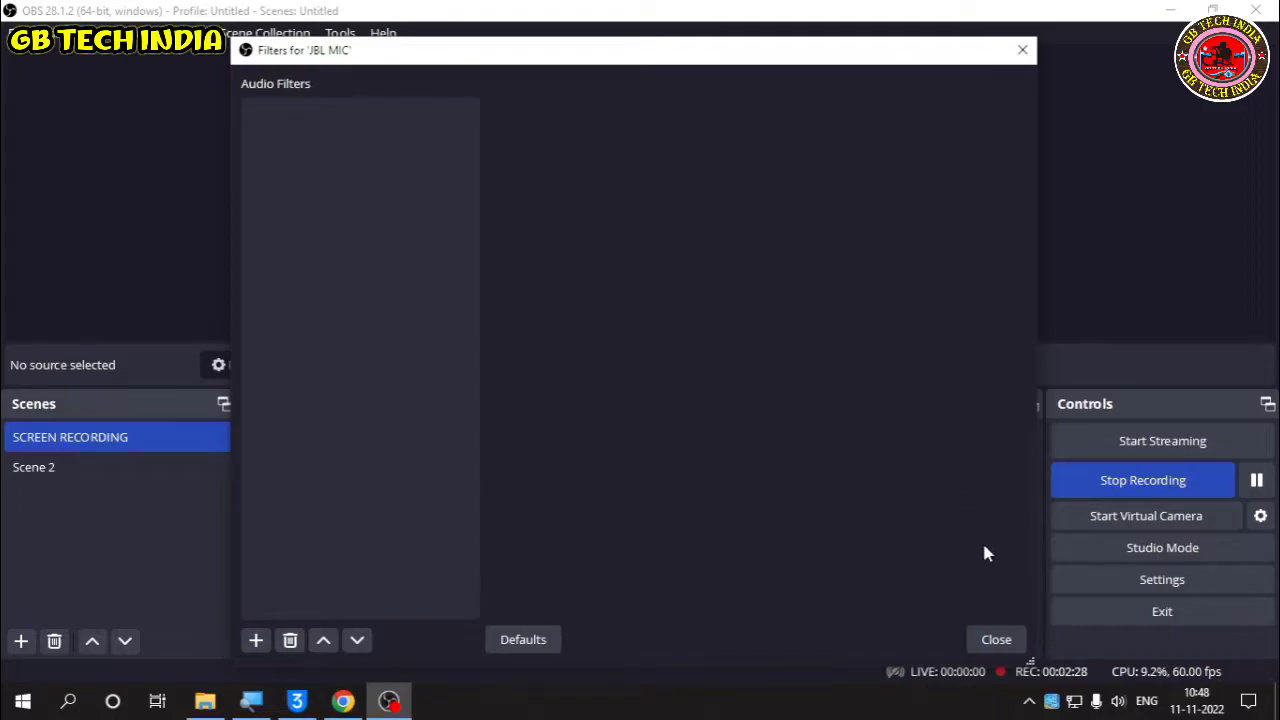
click(996, 640)
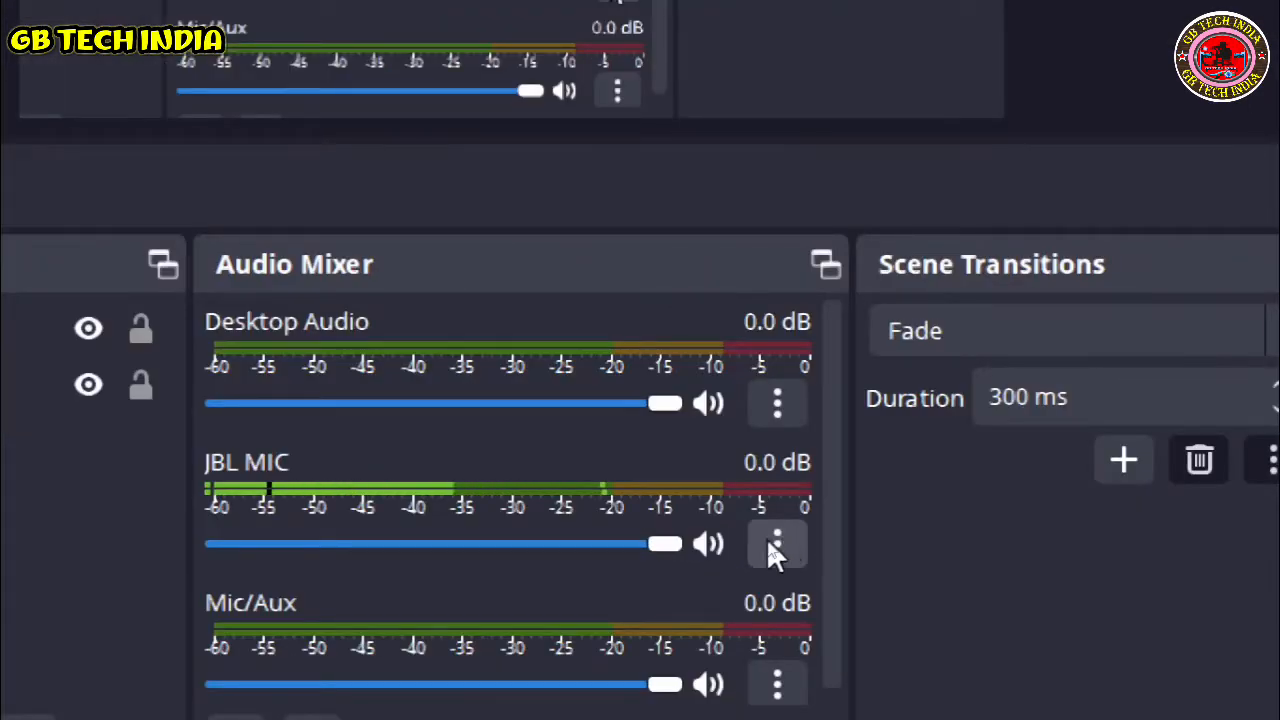
Step: Reopen the JBL MIC filters and add a Noise Suppression filter with its default name
click(774, 546)
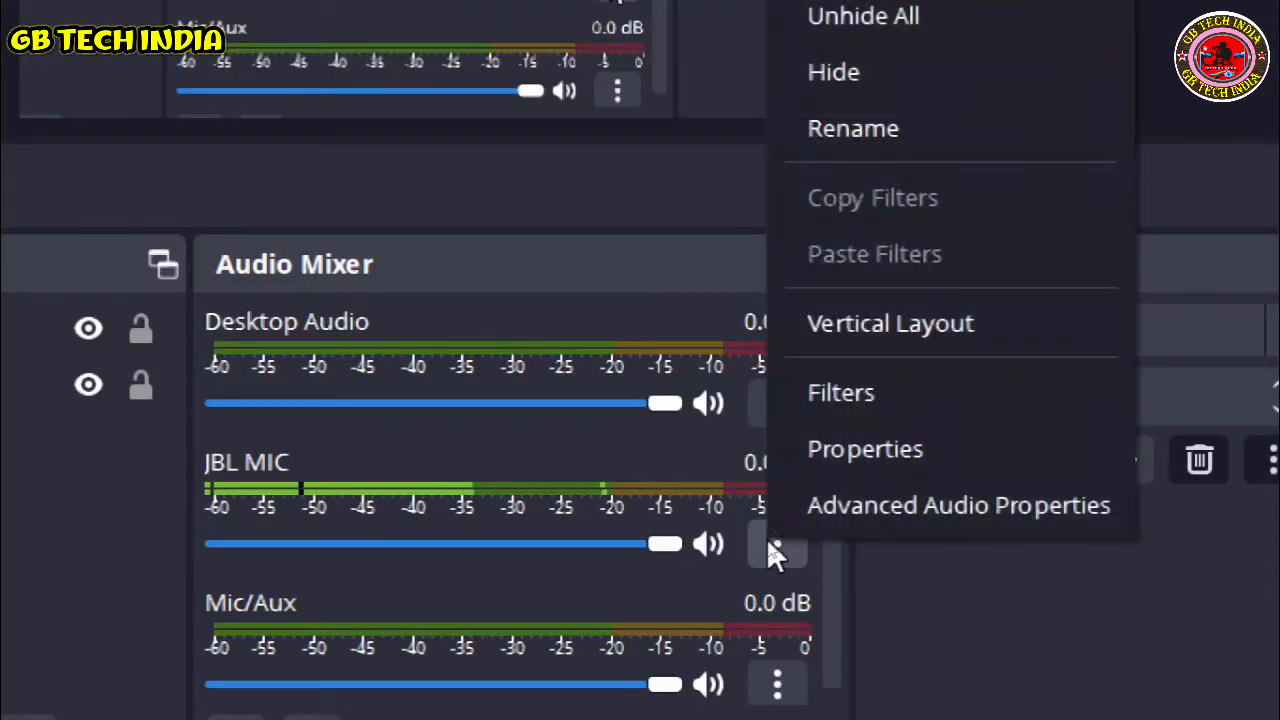
click(925, 418)
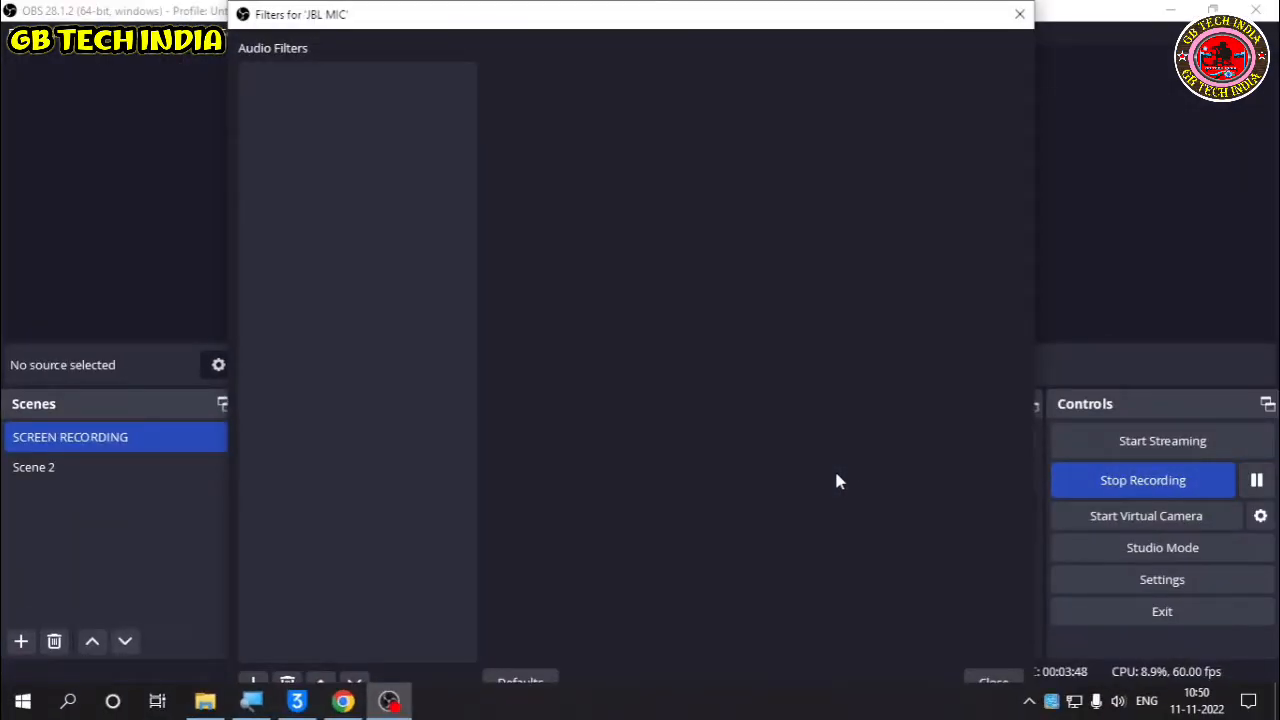
drag(337, 10, 349, 38)
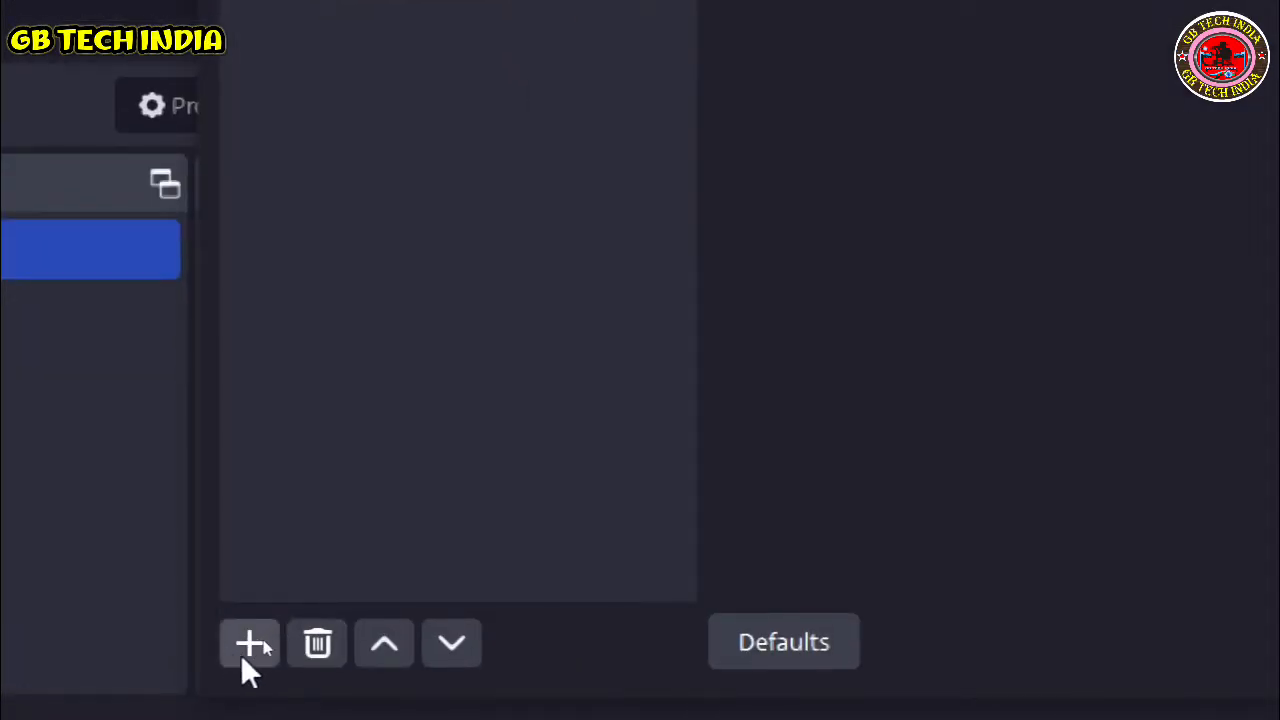
click(241, 652)
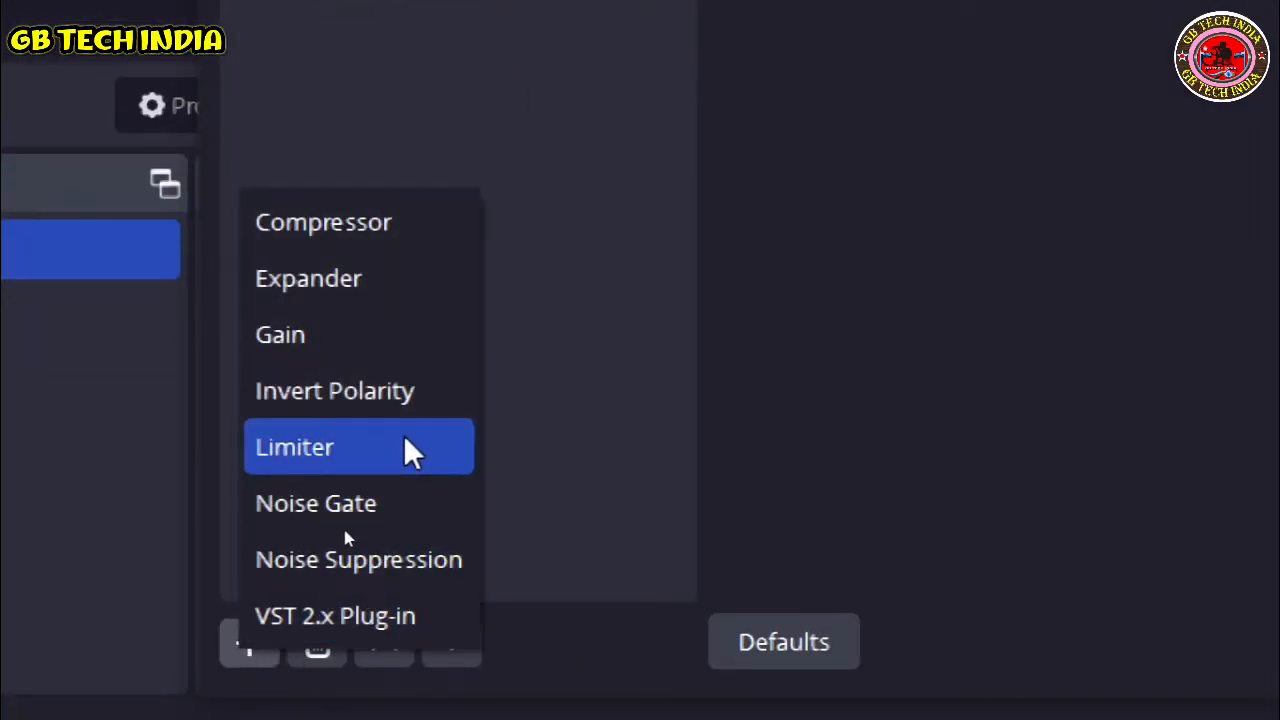
click(424, 560)
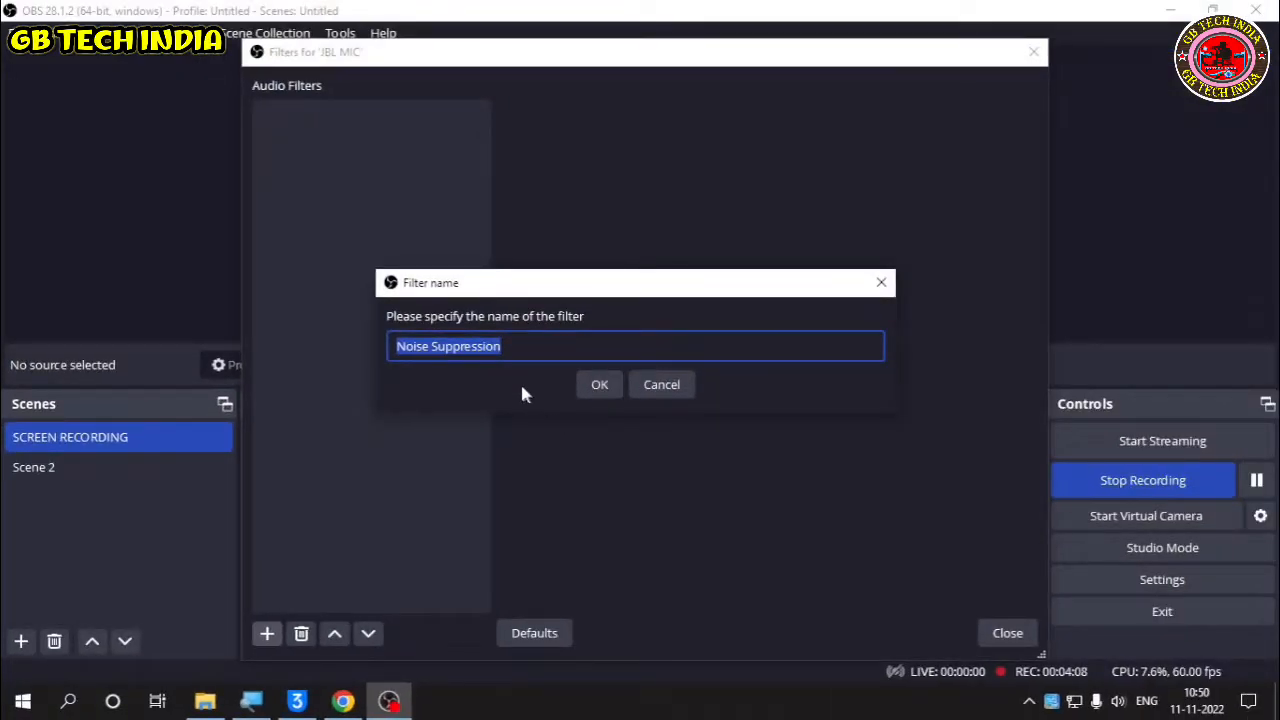
click(611, 385)
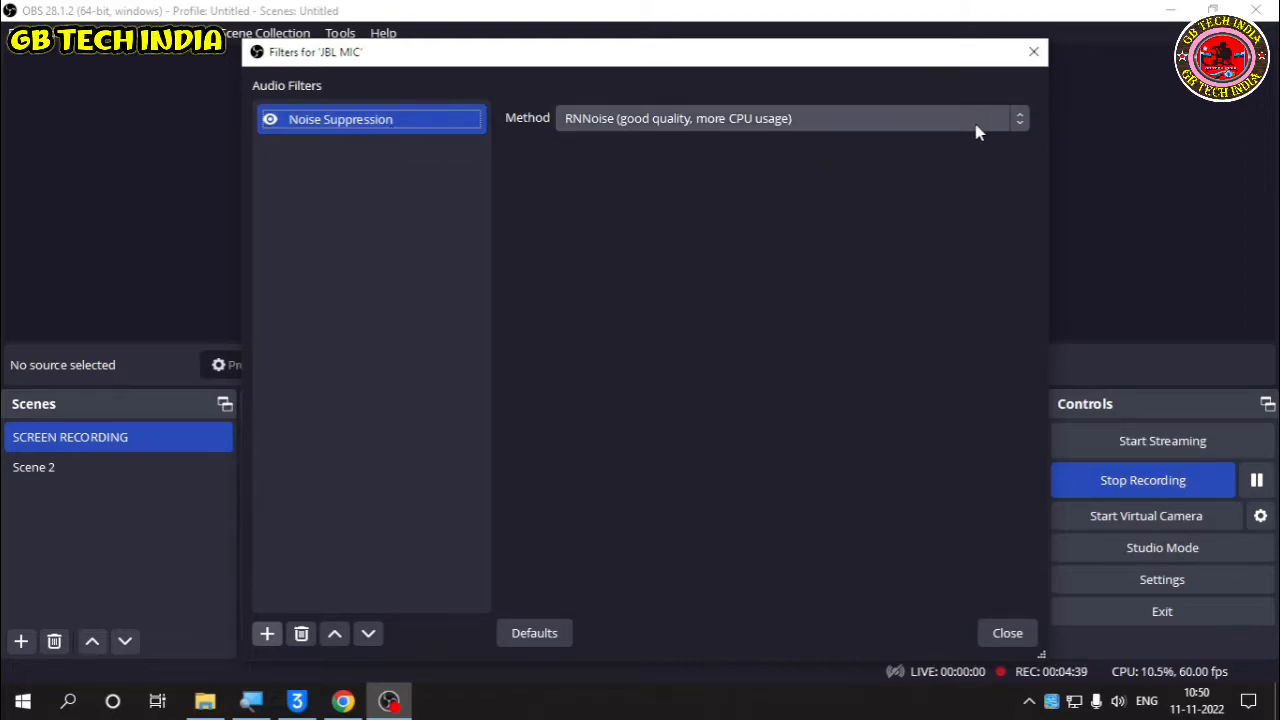
Step: Choose RNNoise (good quality, more CPU usage) as the method of the Noise Suppression filter
click(838, 130)
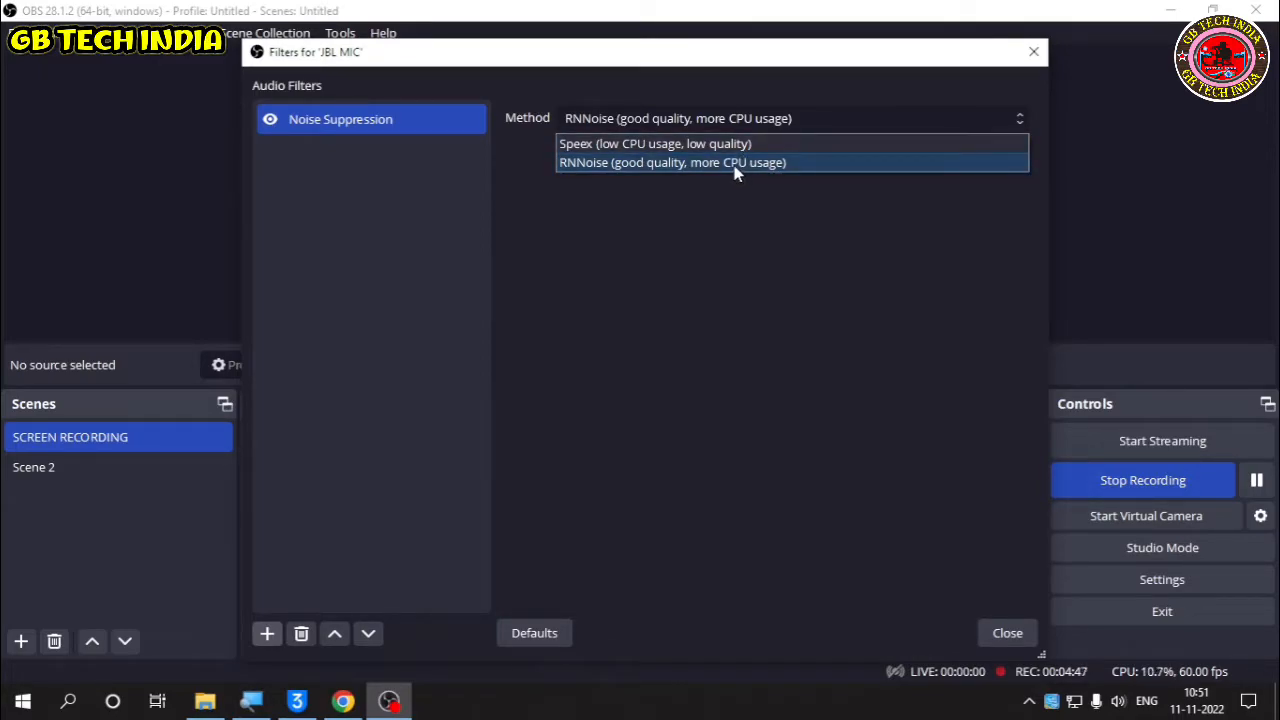
click(664, 166)
click(797, 122)
click(627, 164)
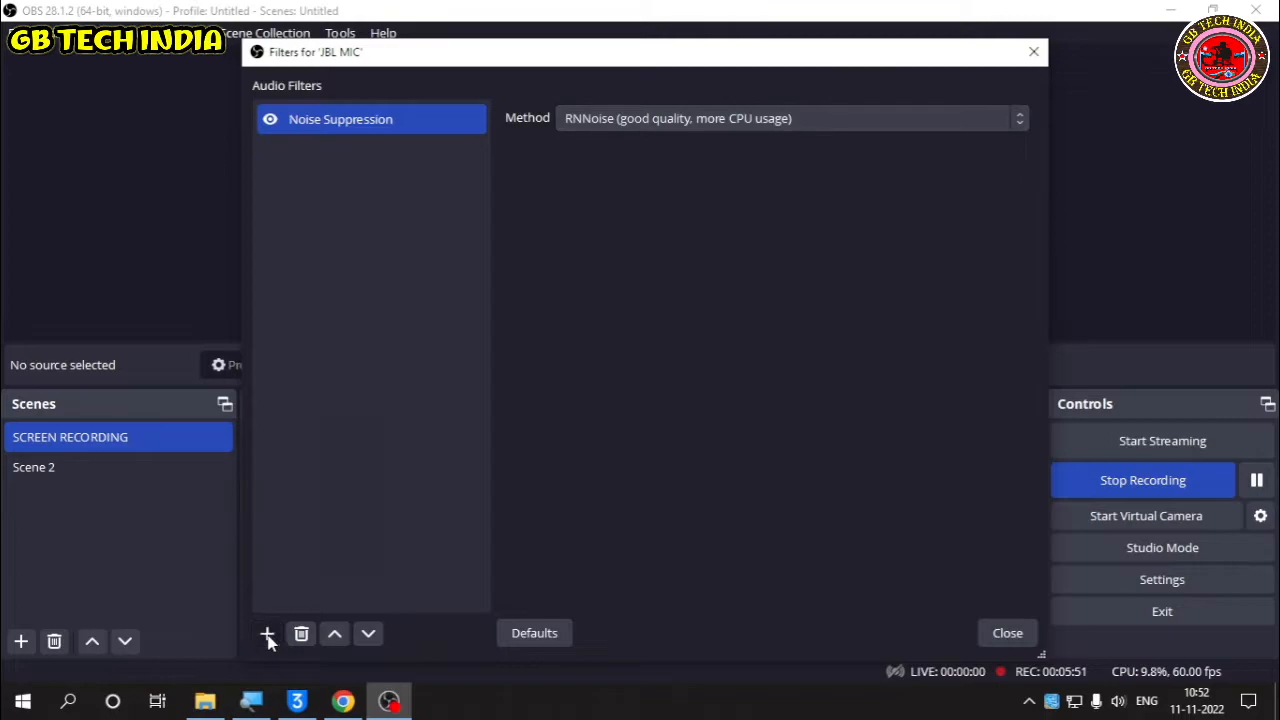
Step: Add a Compressor filter to JBL MIC, keeping the default name
click(267, 636)
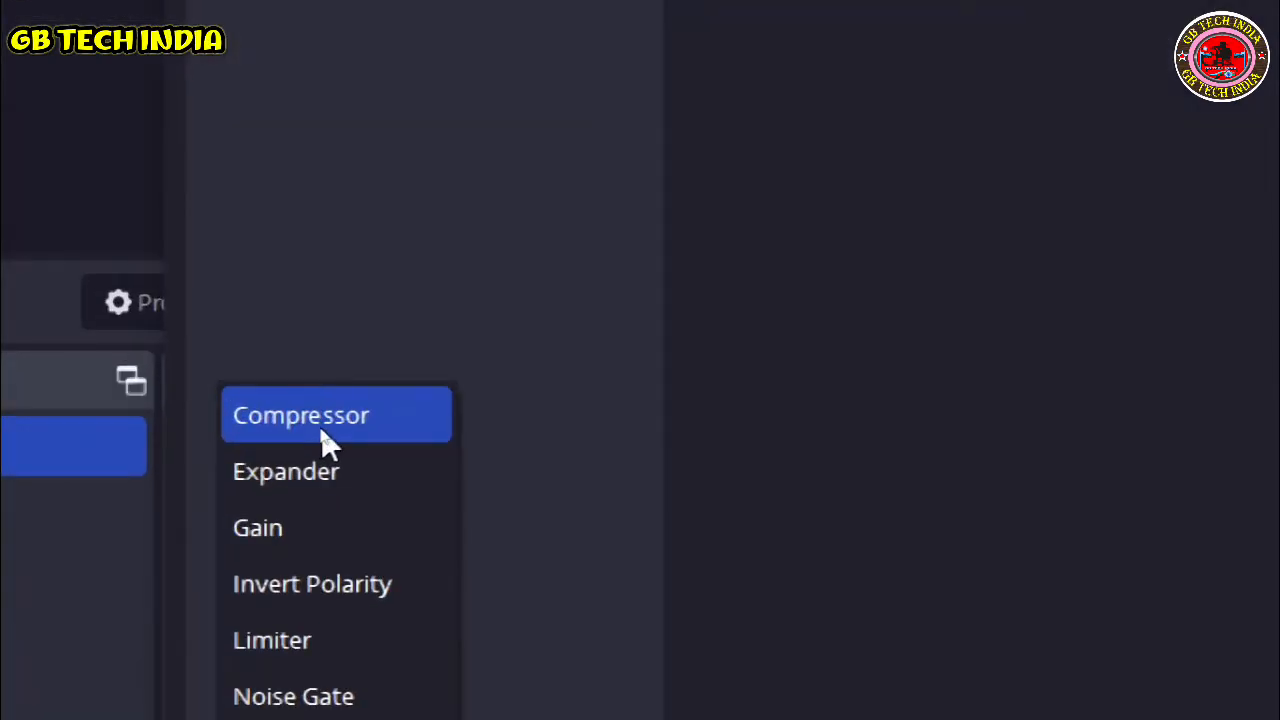
click(330, 432)
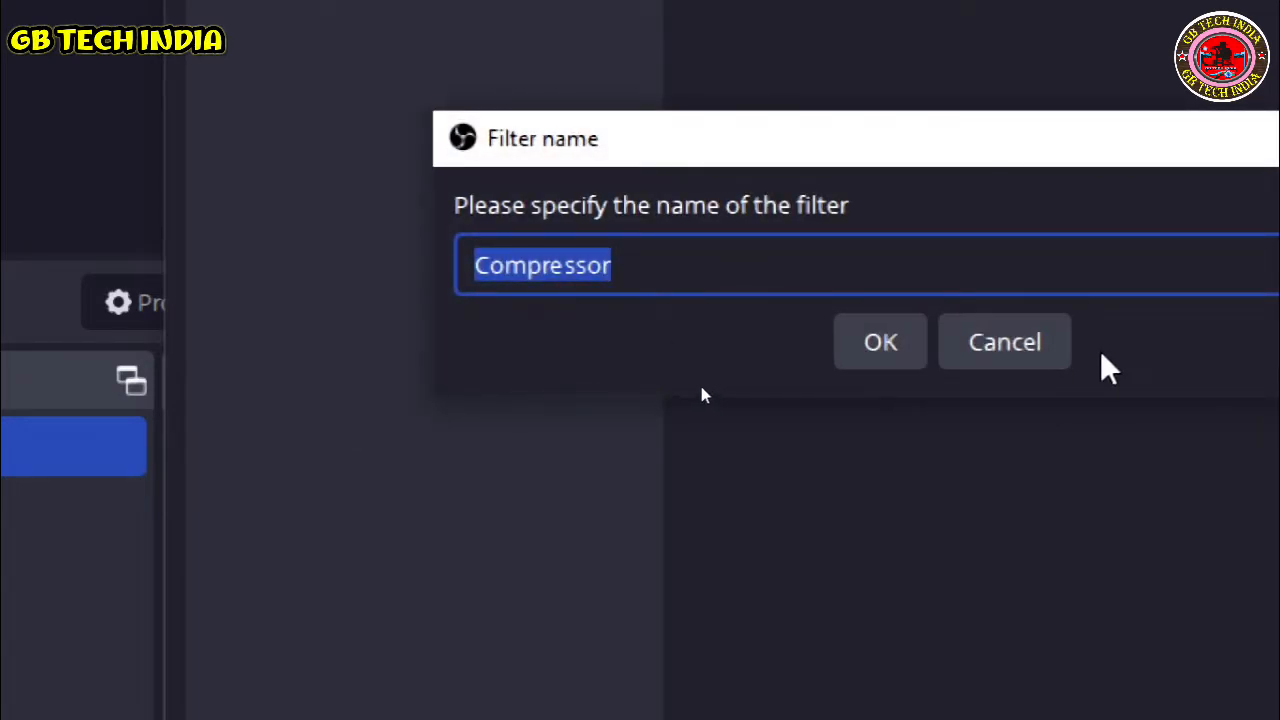
click(886, 343)
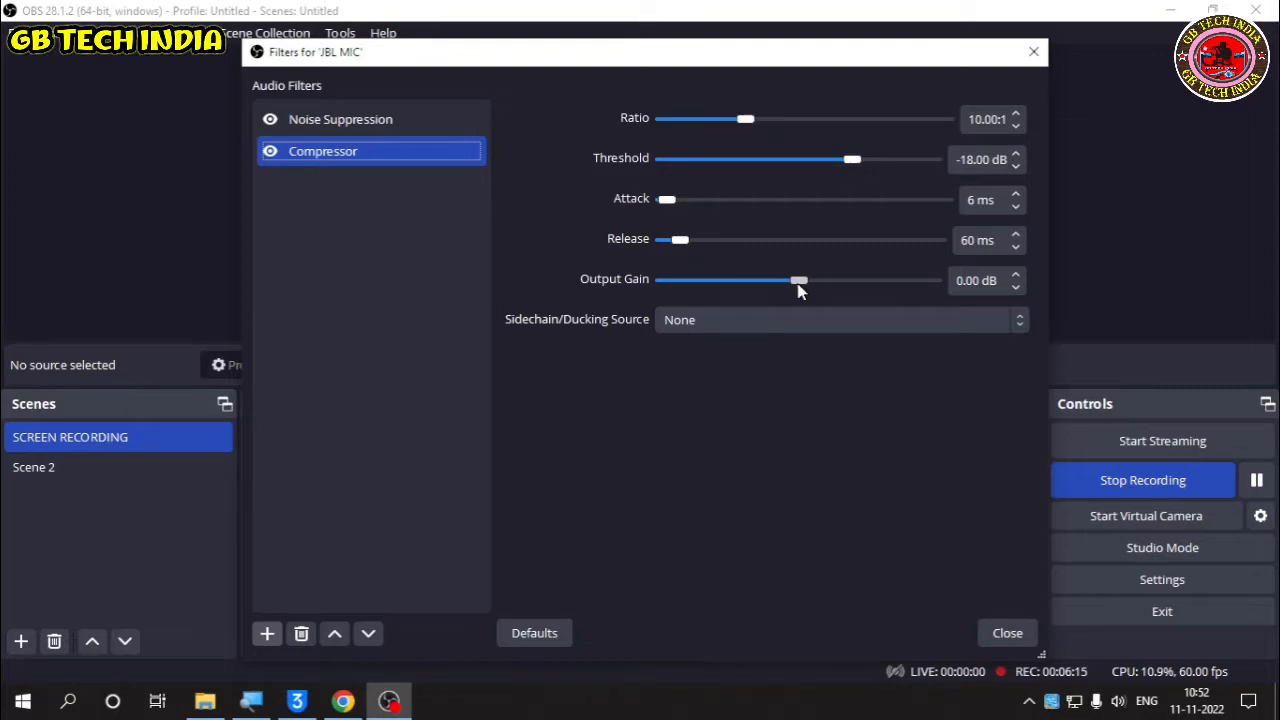
Step: Set the Compressor filter's output gain to 5.00 dB
drag(800, 287, 821, 287)
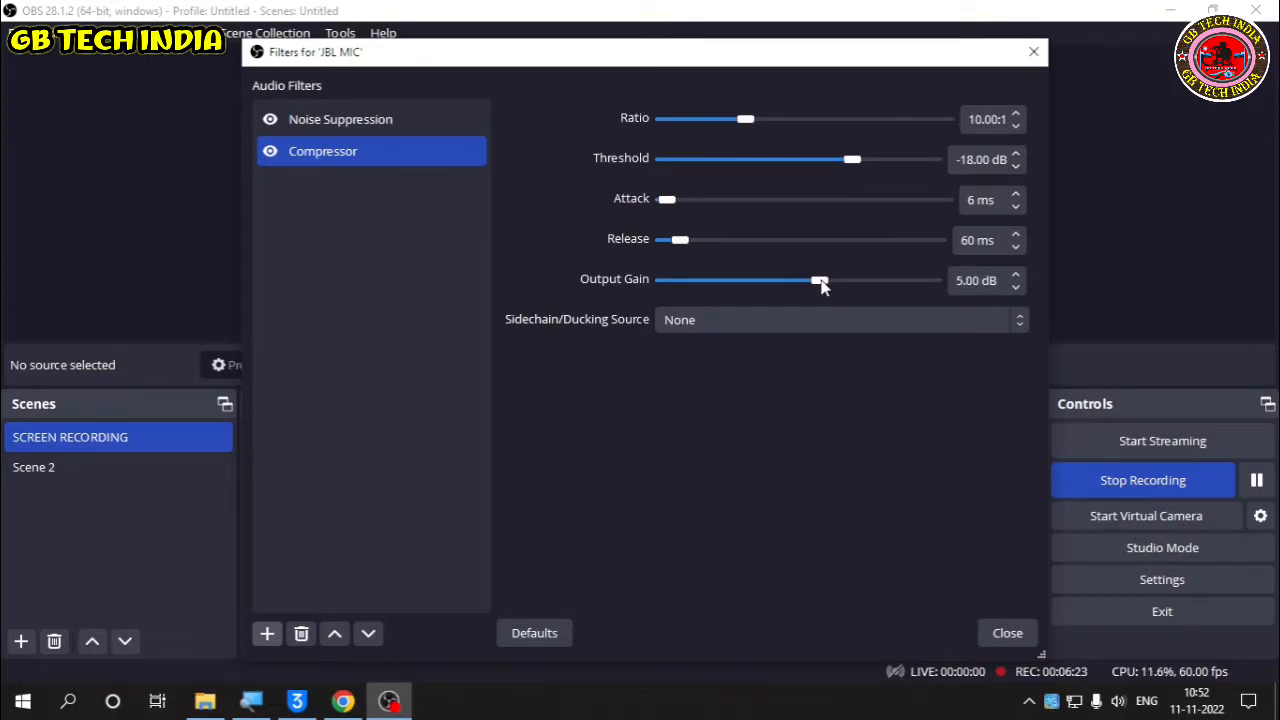
mouse_move(821, 287)
mouse_down()
mouse_move(810, 287)
mouse_move(821, 287)
mouse_up()
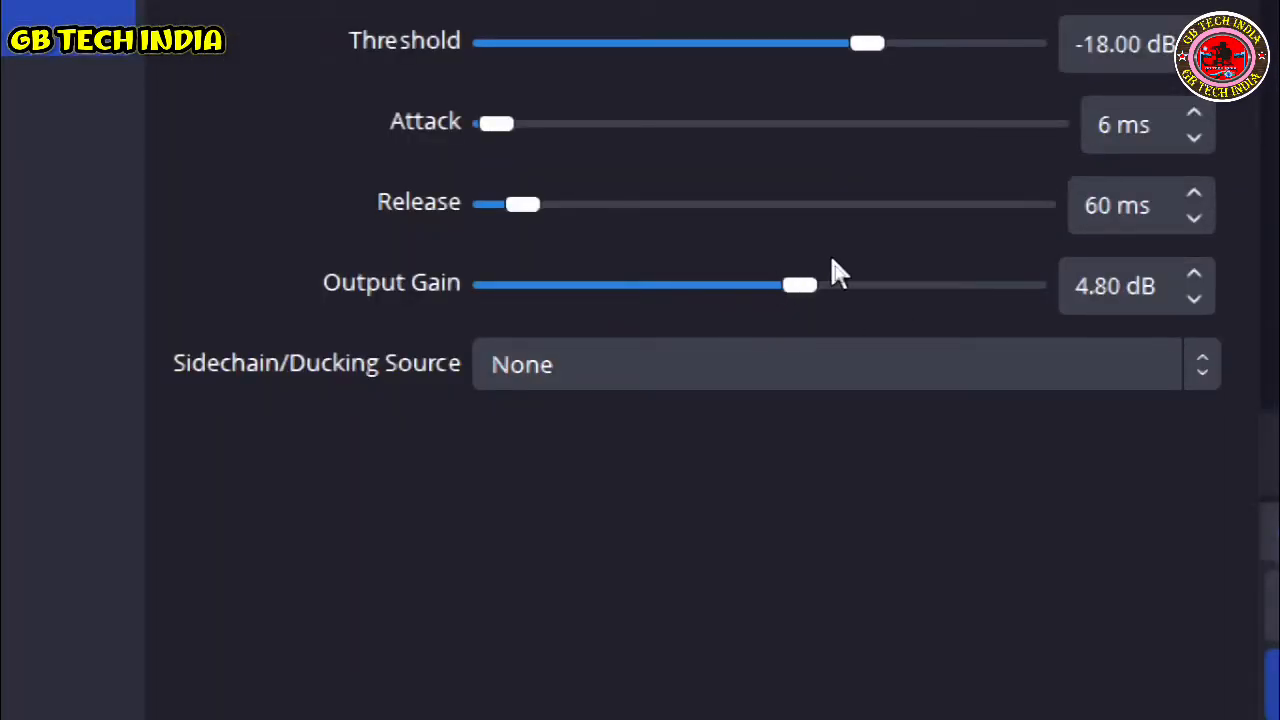
mouse_move(805, 285)
mouse_down()
mouse_move(838, 281)
mouse_move(812, 283)
mouse_up()
click(1193, 298)
click(1193, 298)
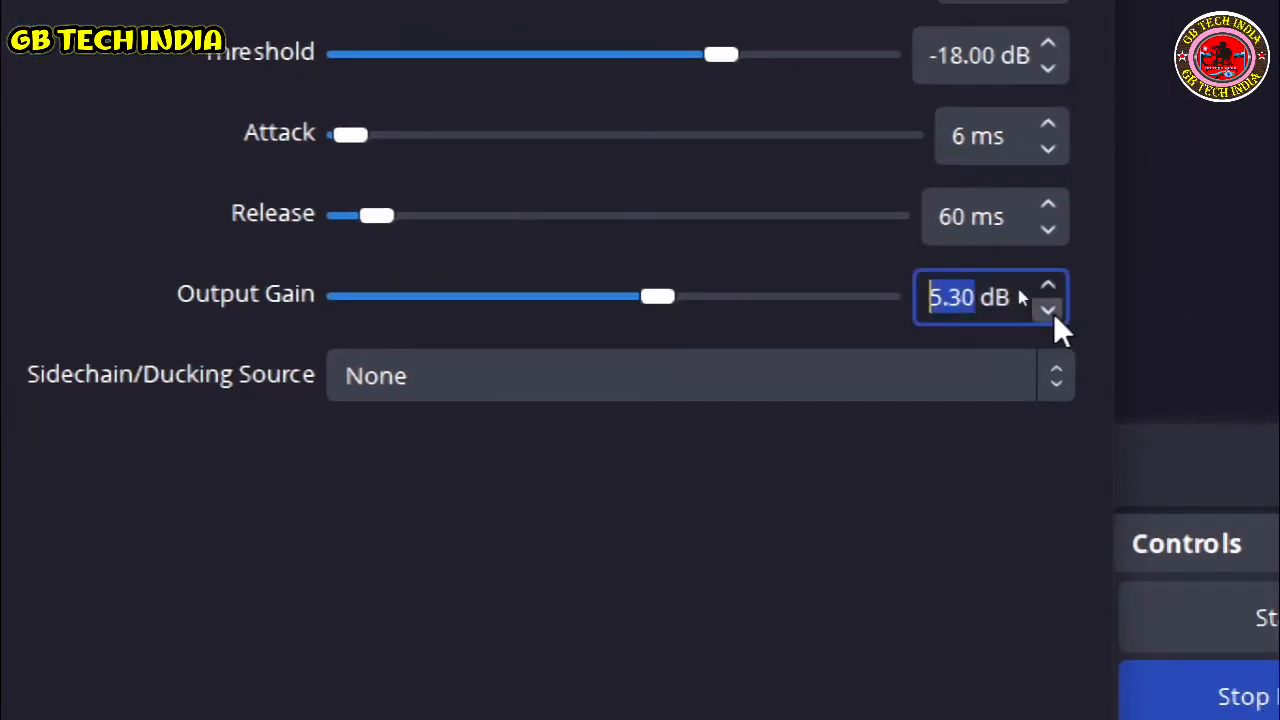
click(1049, 311)
click(1049, 311)
click(1049, 311)
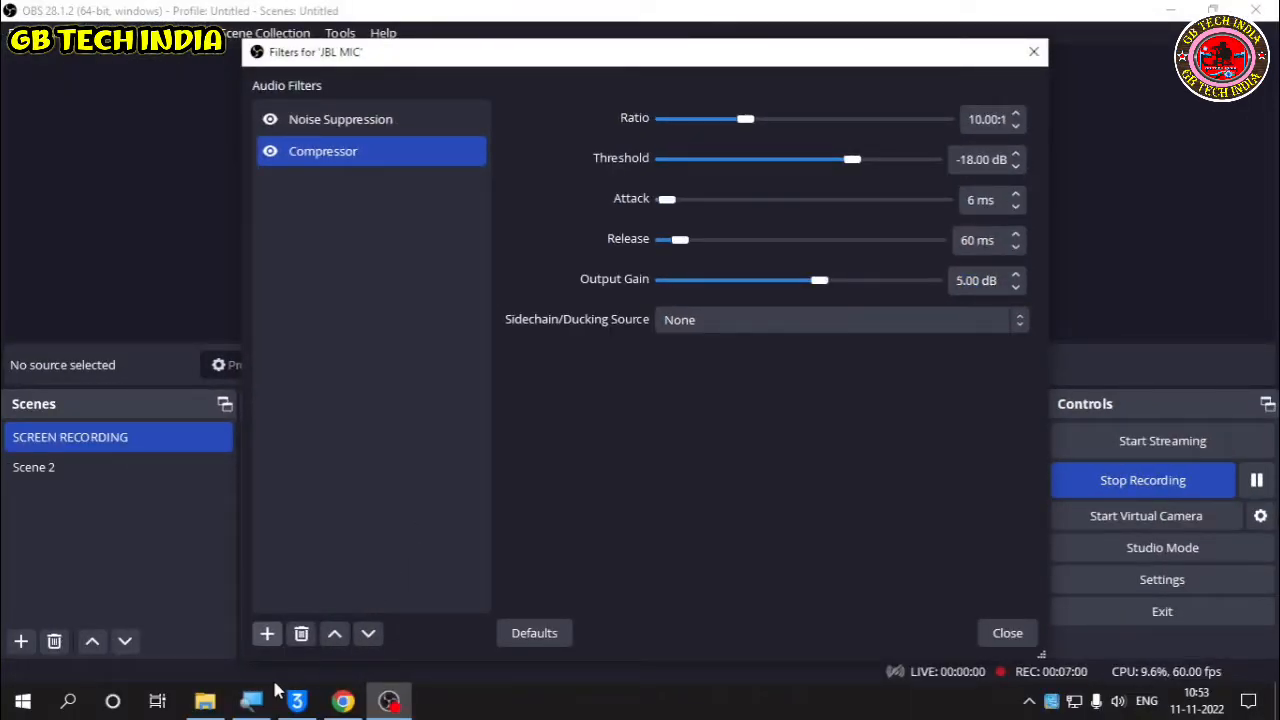
Step: Add a Limiter filter to JBL MIC, keeping the default name
click(268, 636)
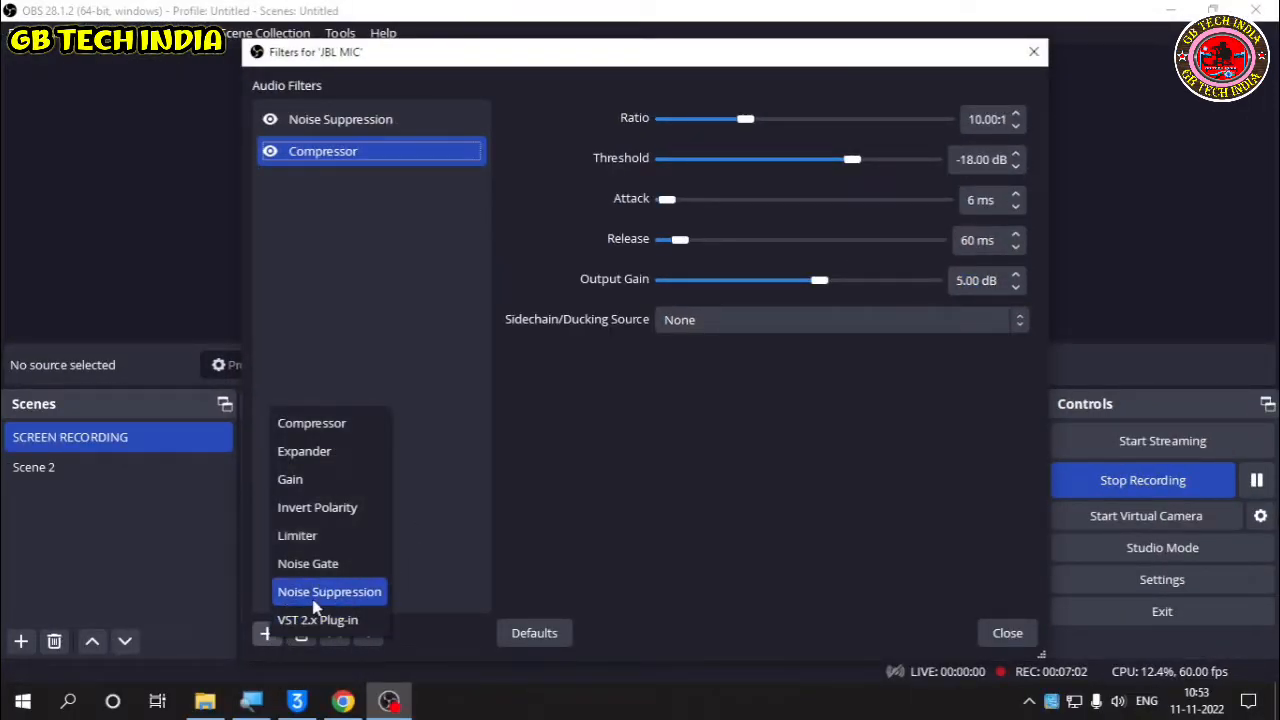
click(333, 536)
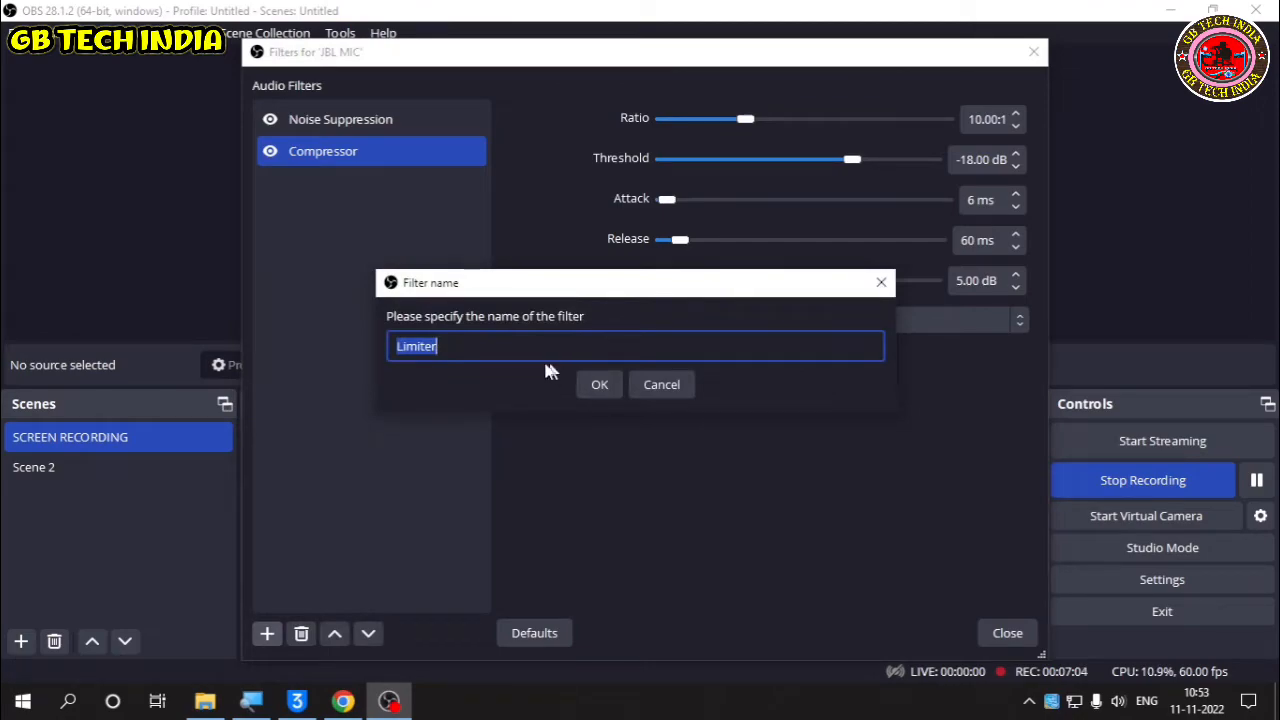
click(600, 385)
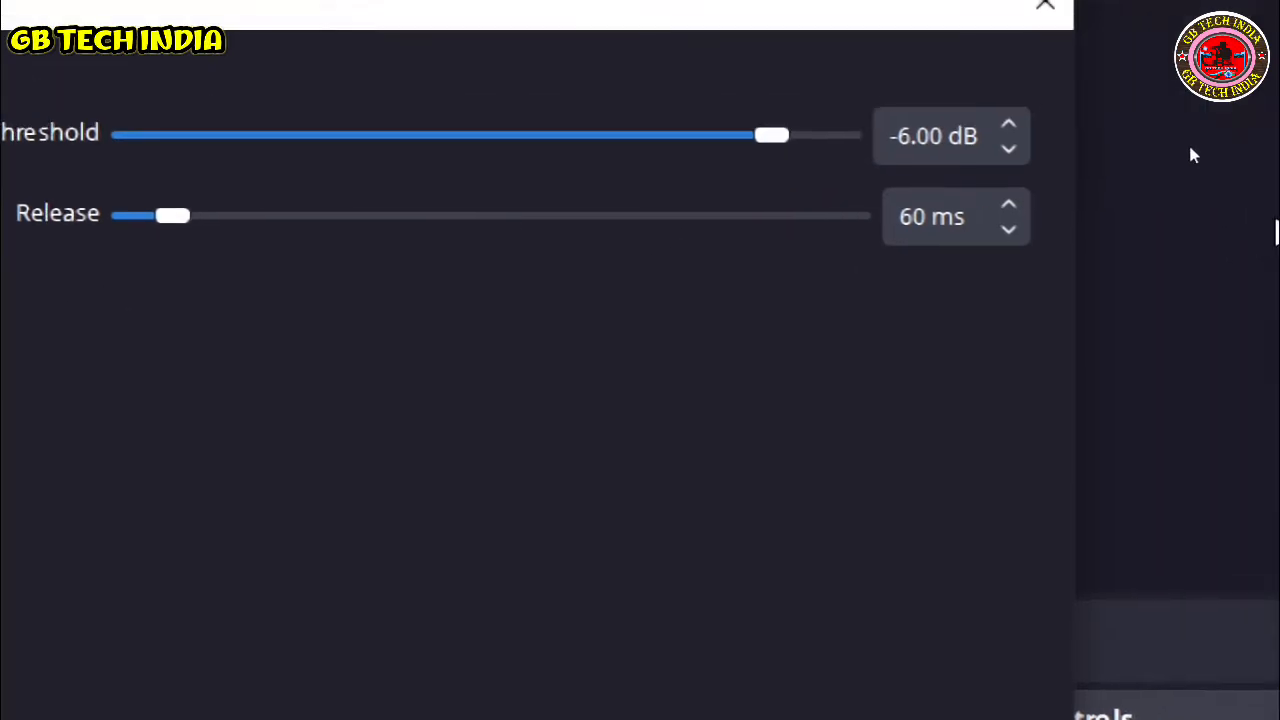
Step: Lower the Limiter filter's threshold in small increments to below -7 dB
click(911, 198)
click(911, 198)
click(911, 198)
click(911, 198)
click(911, 198)
click(911, 198)
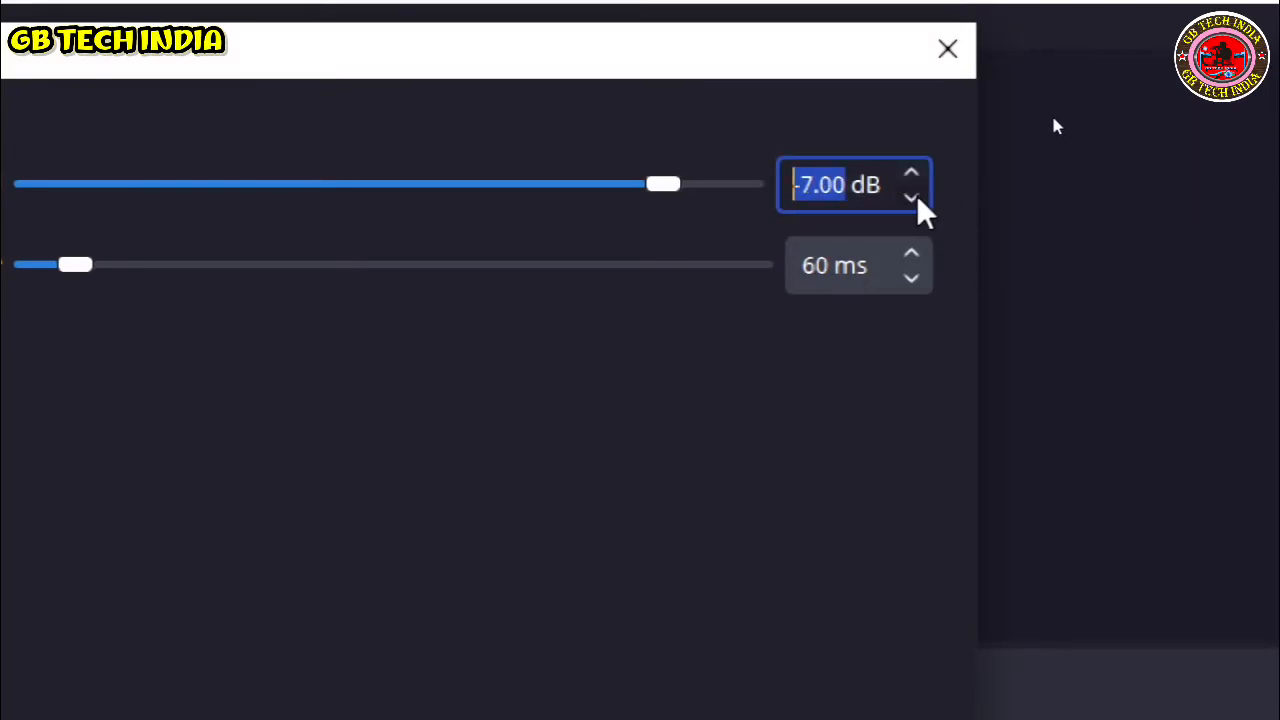
click(911, 198)
click(911, 198)
click(911, 198)
click(911, 198)
click(911, 198)
click(911, 198)
click(911, 198)
click(911, 198)
click(911, 198)
click(911, 198)
click(911, 198)
click(911, 198)
click(911, 198)
click(911, 198)
click(911, 198)
click(911, 198)
click(911, 198)
click(911, 198)
click(911, 198)
click(911, 198)
click(911, 198)
click(916, 196)
click(916, 196)
click(916, 196)
click(916, 196)
click(916, 196)
click(916, 196)
click(914, 176)
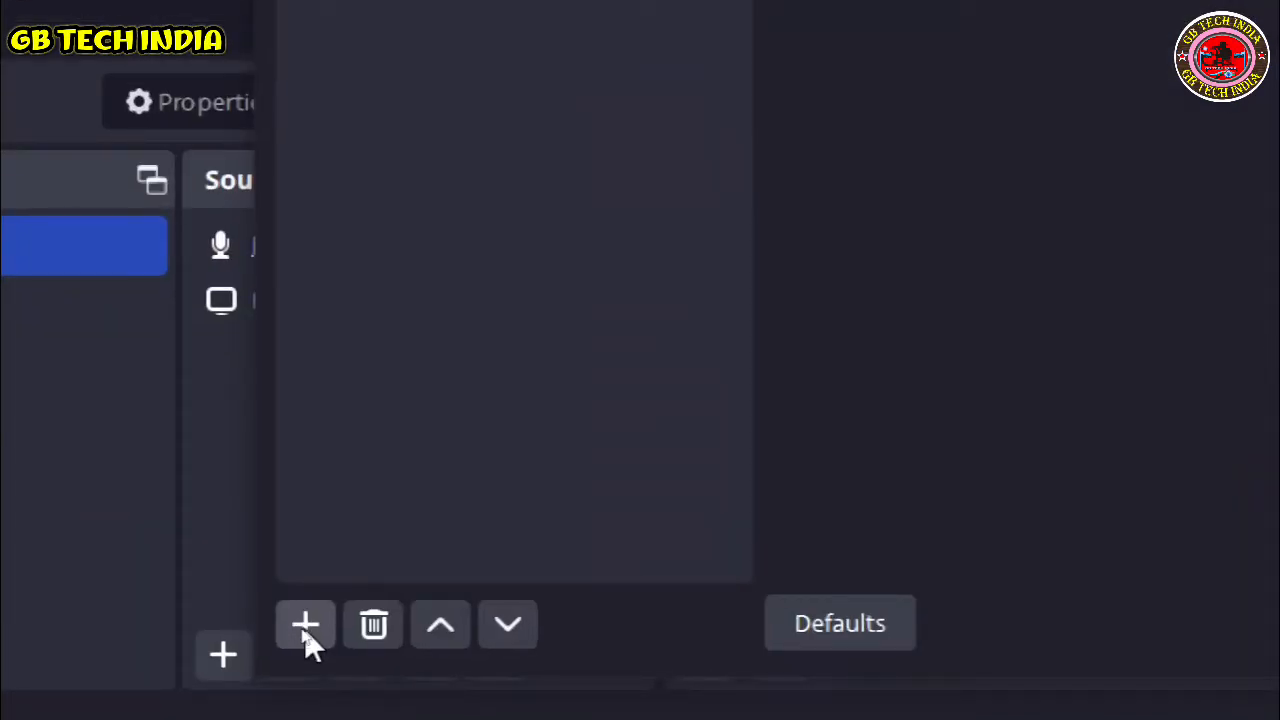
Step: Add a Noise Gate filter to JBL MIC, keeping the default name
click(307, 630)
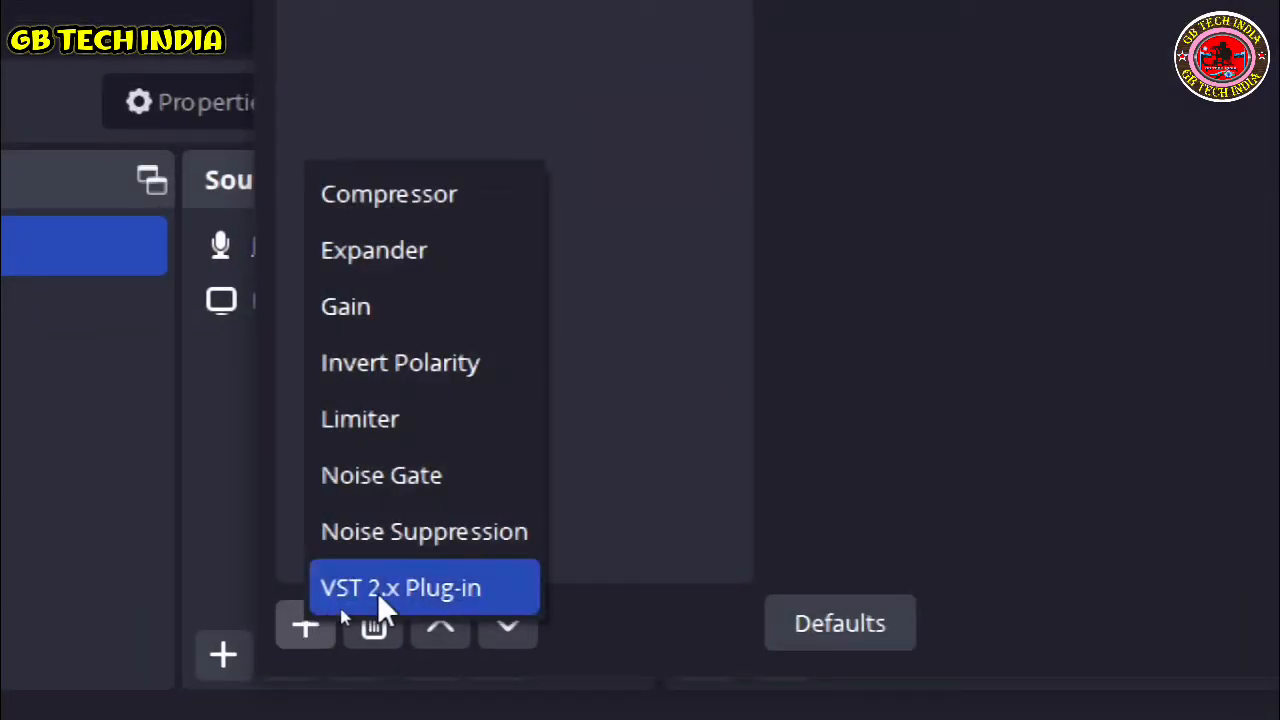
click(412, 483)
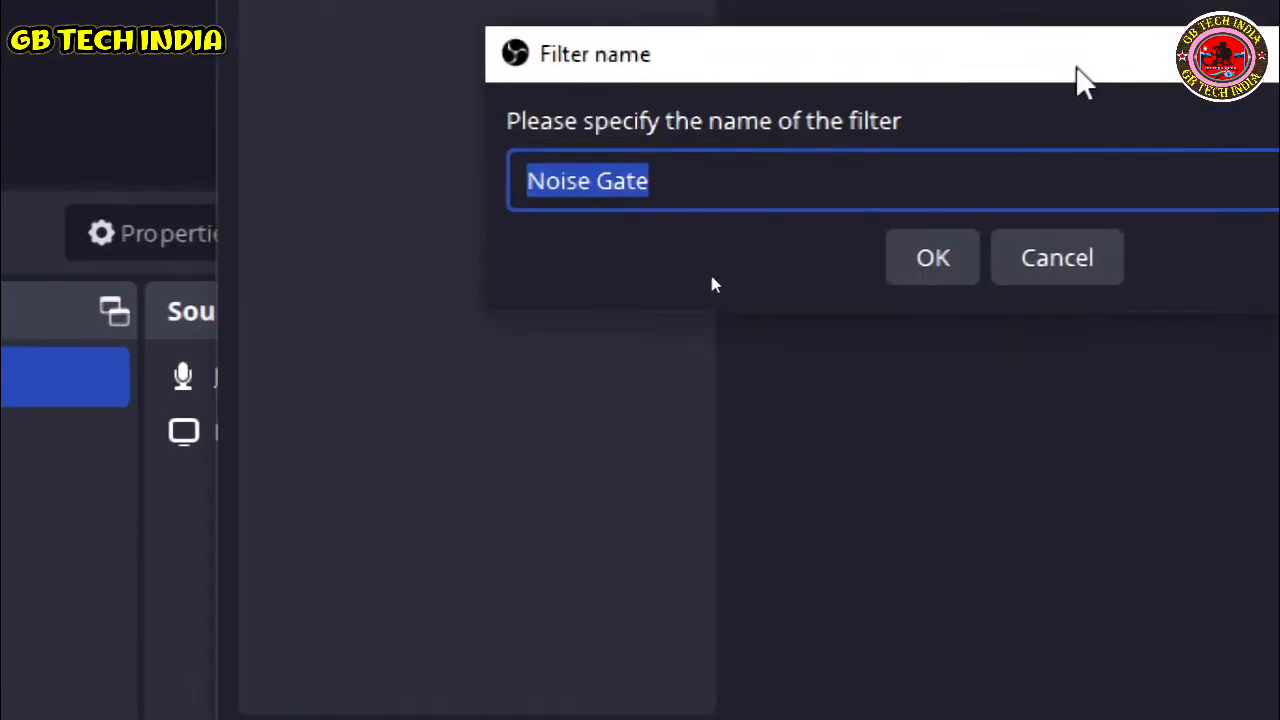
click(930, 265)
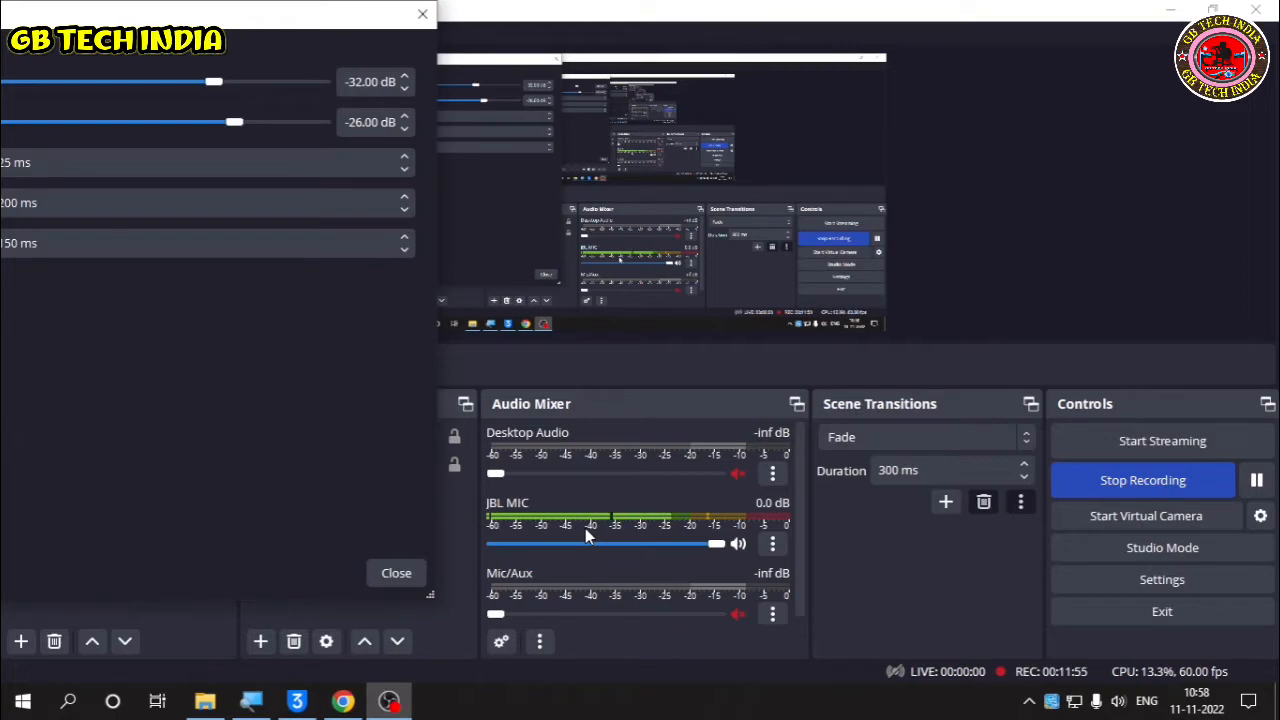
Step: Reposition the JBL MIC filters window so its whole filter list and settings can be reviewed
drag(292, 18, 665, 47)
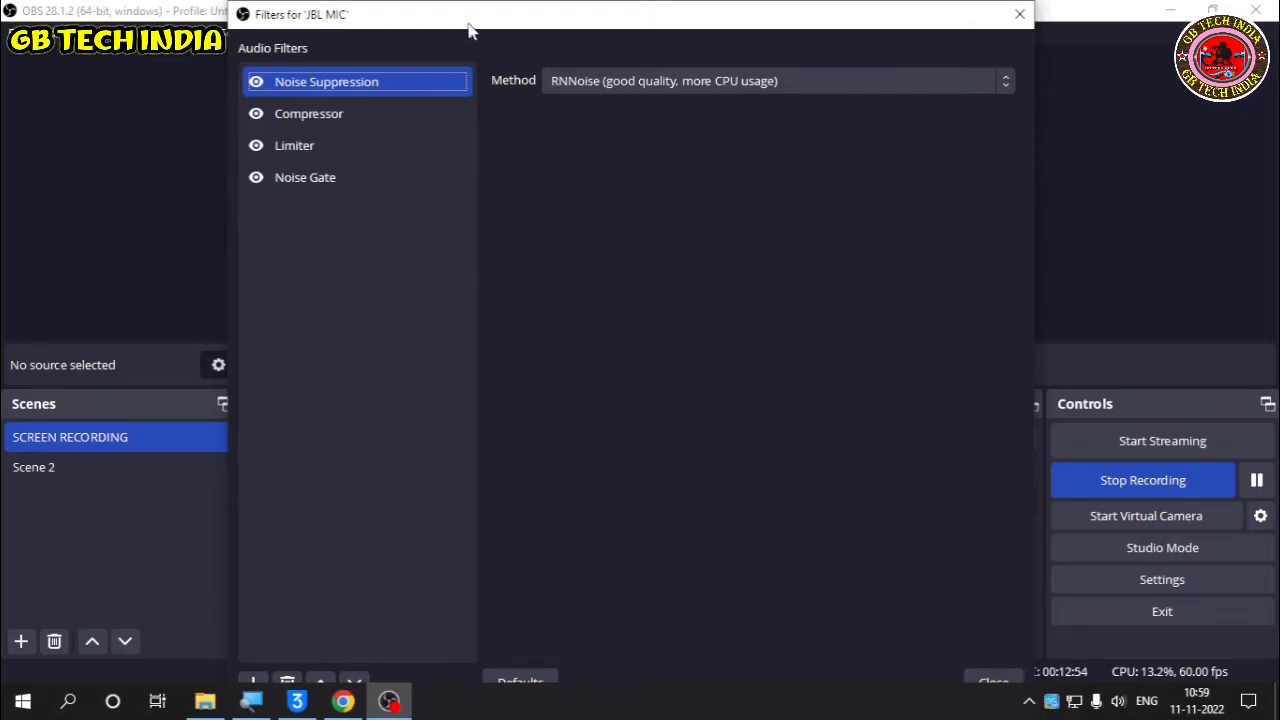
drag(472, 14, 502, 74)
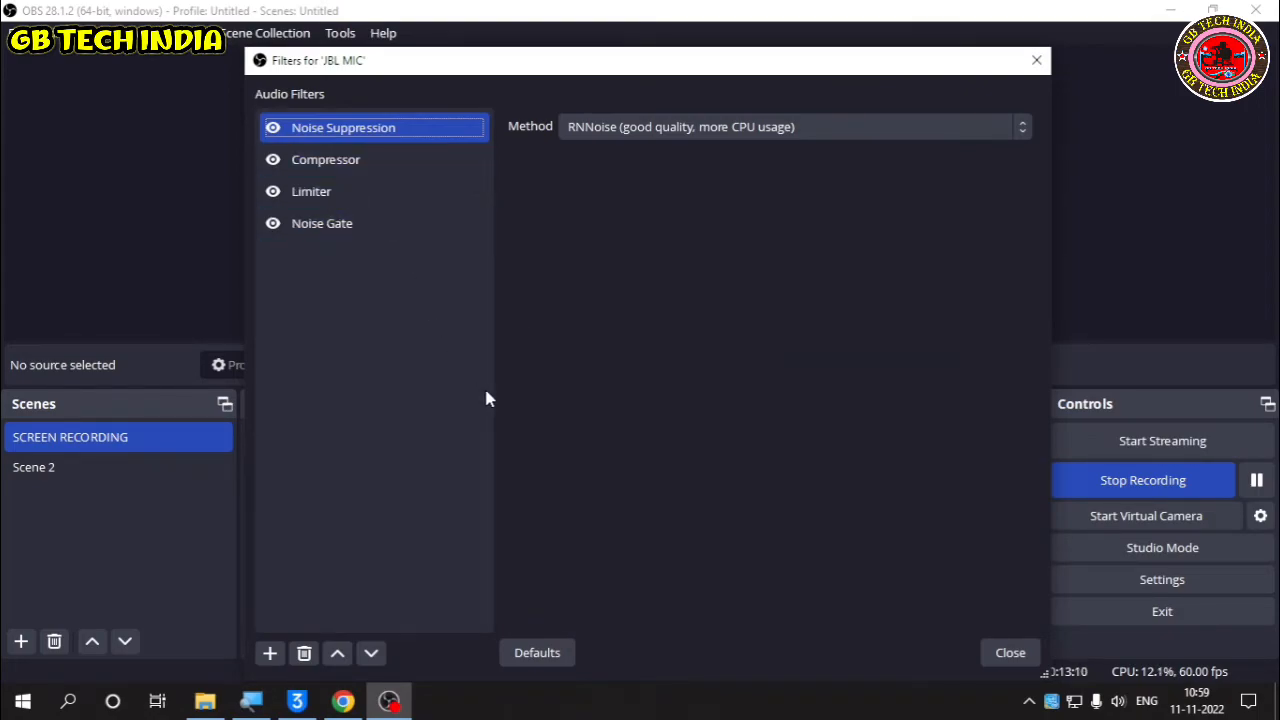
drag(768, 70, 776, 41)
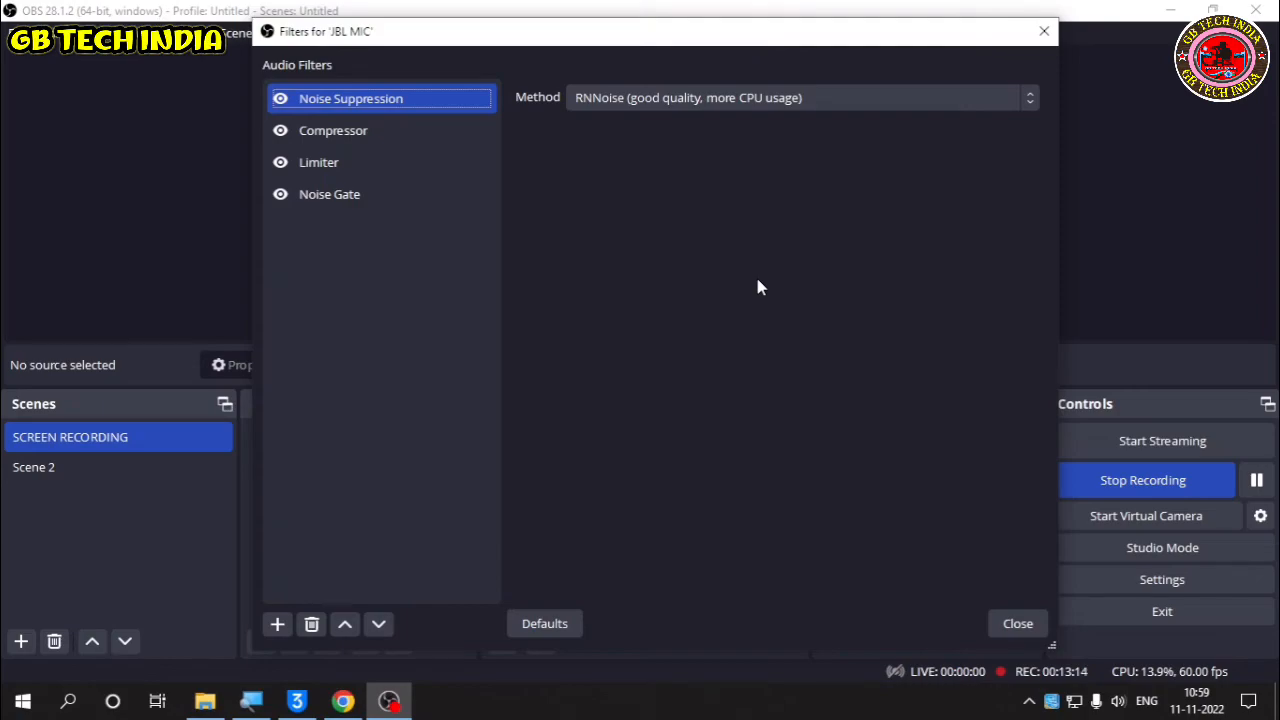
Step: Switch to Chrome and look through the videos on the GB TECH INDIA YouTube channel page
key(alt+Tab)
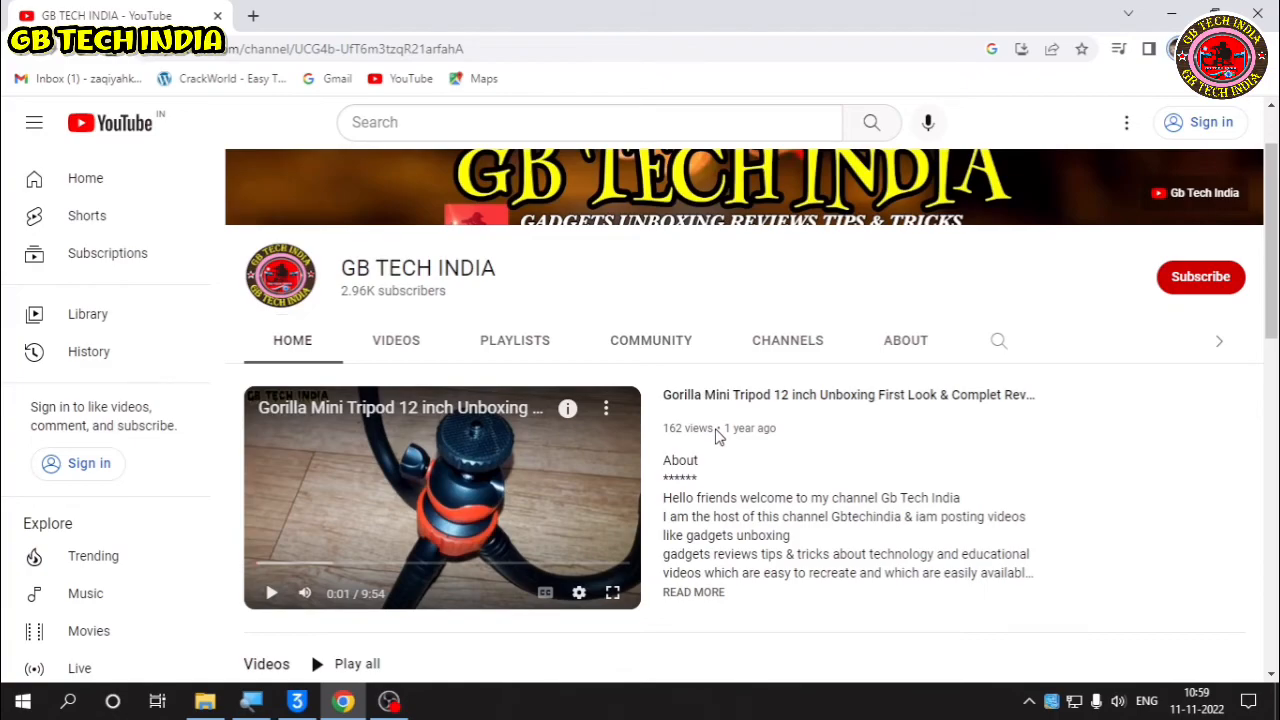
scroll(715, 435, down, 5)
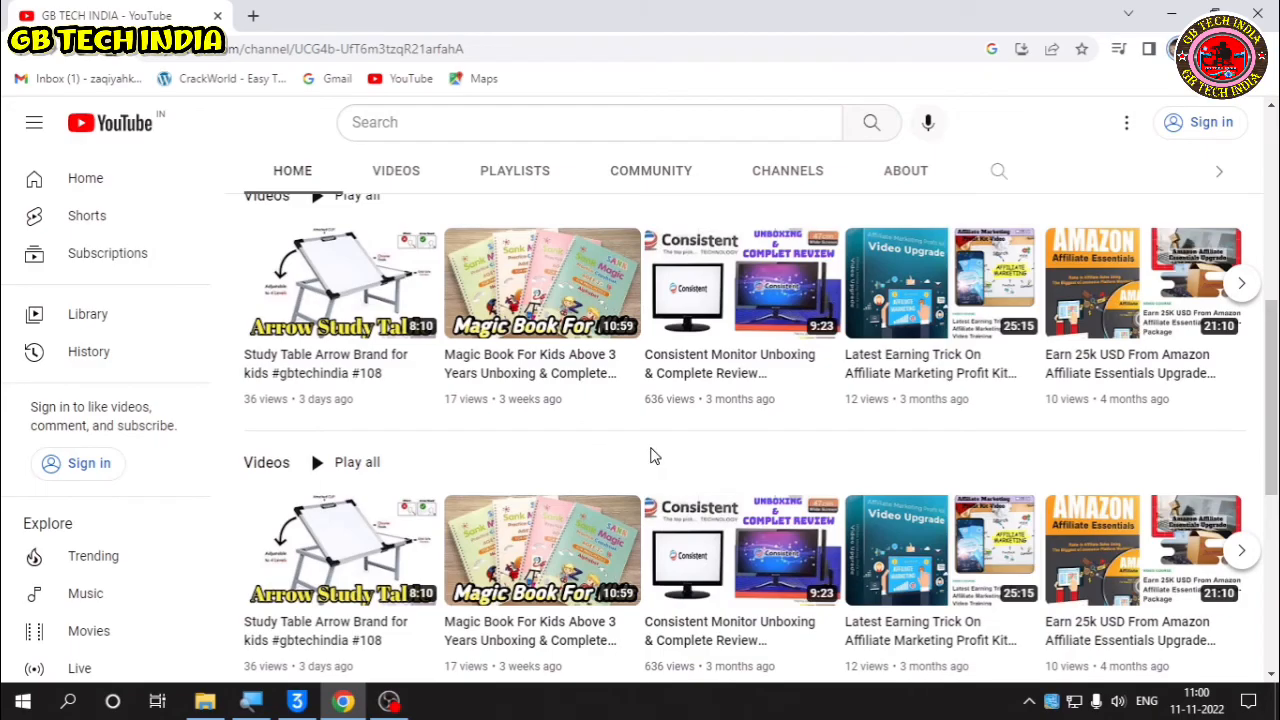
scroll(651, 451, down, 4)
scroll(652, 456, up, 3)
scroll(652, 456, up, 5)
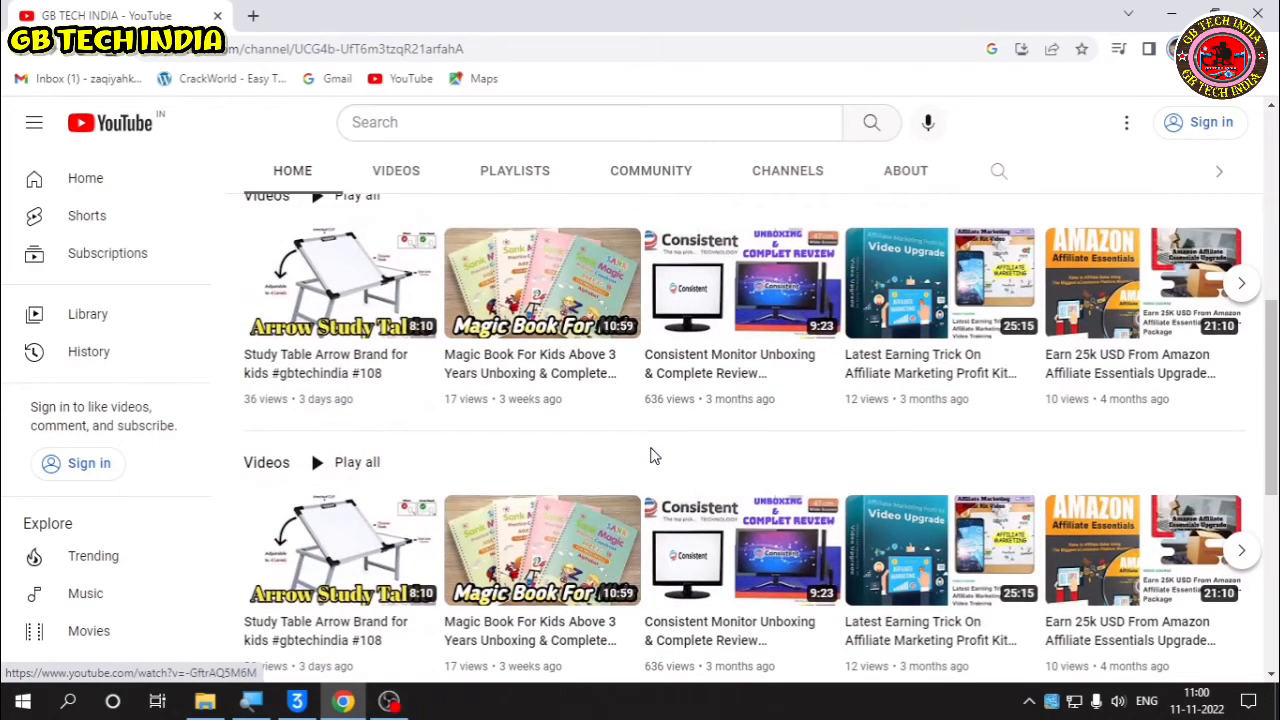